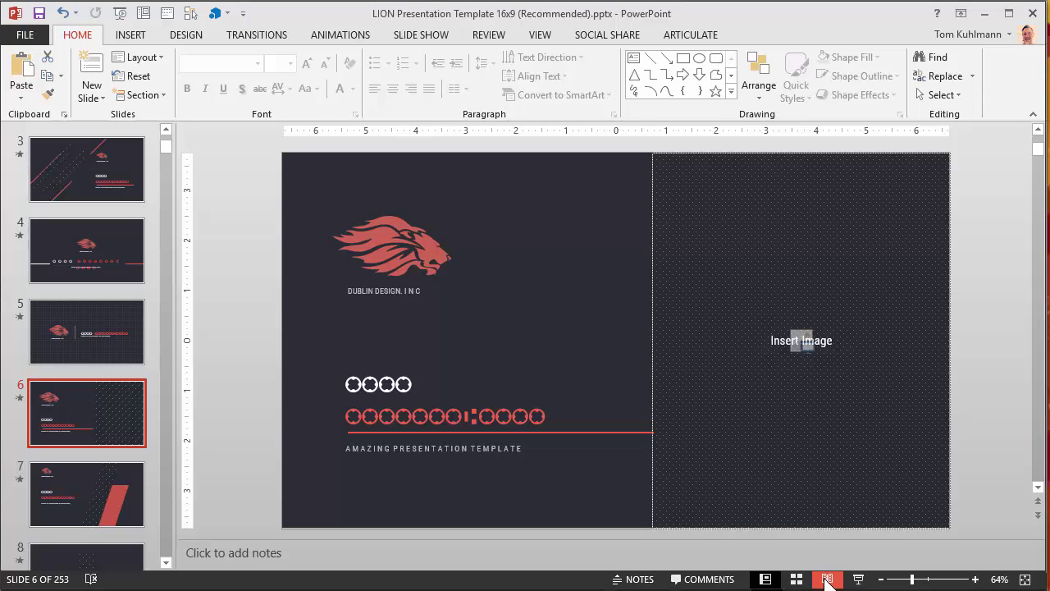
# - Preview slide 6 as a slideshow, then return to editing slide 6
pyautogui.click(827, 580)
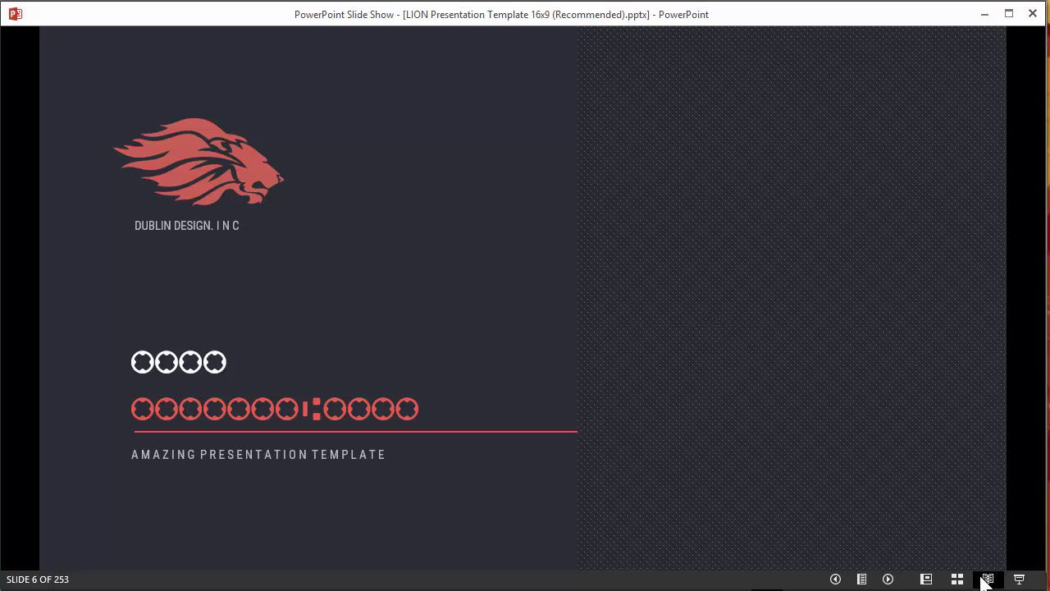
pyautogui.click(928, 579)
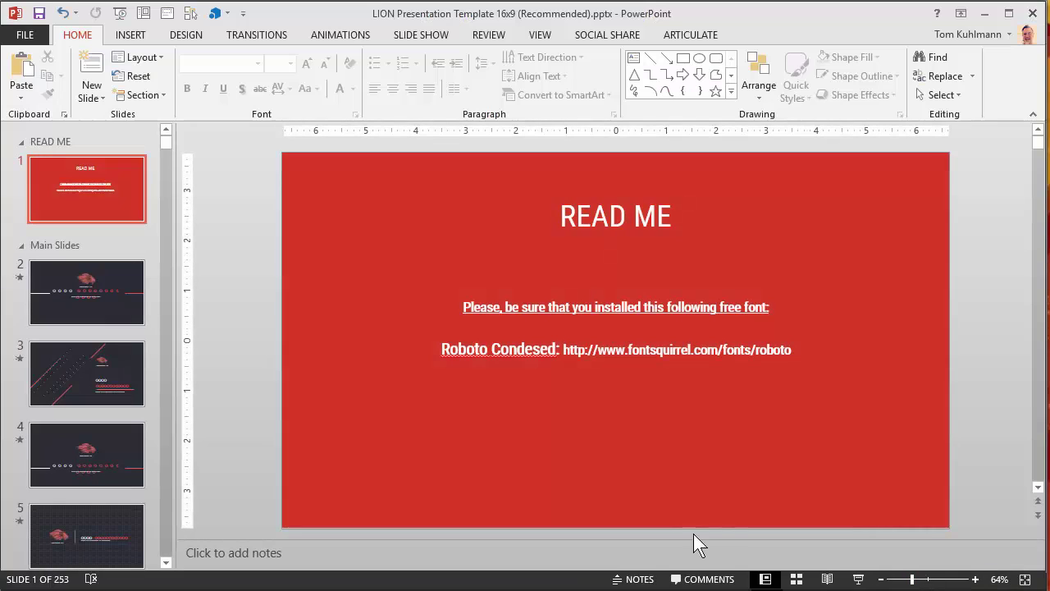
pyautogui.scroll(-3, 93, 464)
pyautogui.click(101, 439)
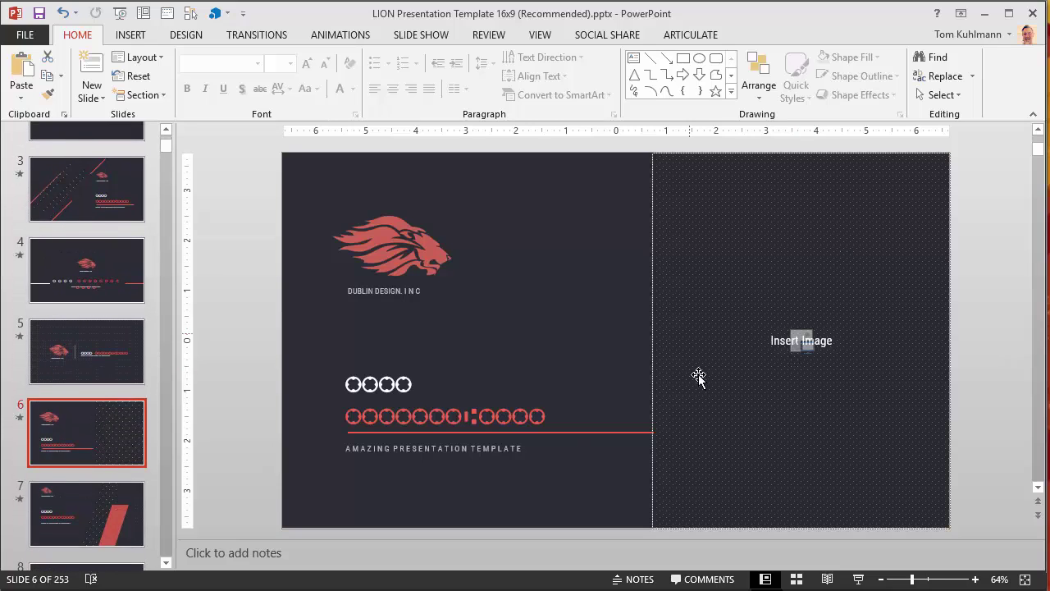
# - Fill slide 6's right-half image placeholder with the map photo, then go to slide 3
pyautogui.click(798, 343)
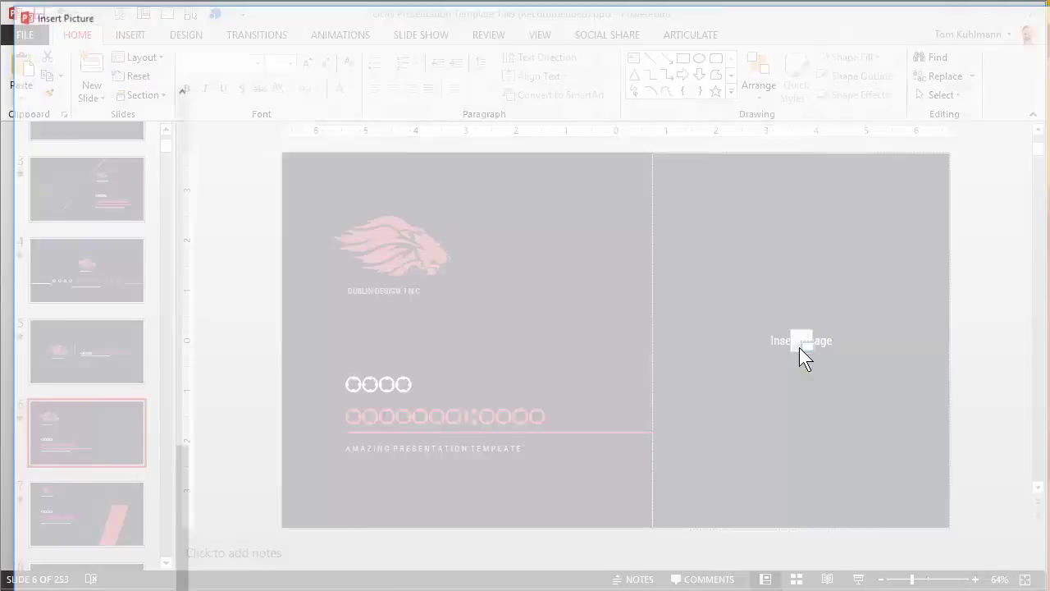
pyautogui.click(243, 239)
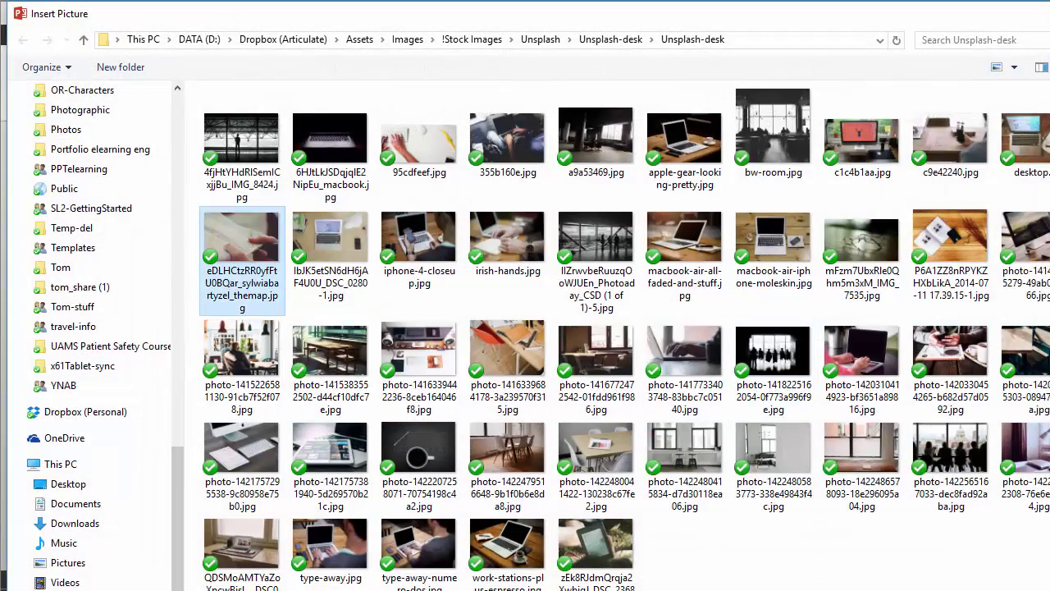
pyautogui.doubleClick(243, 239)
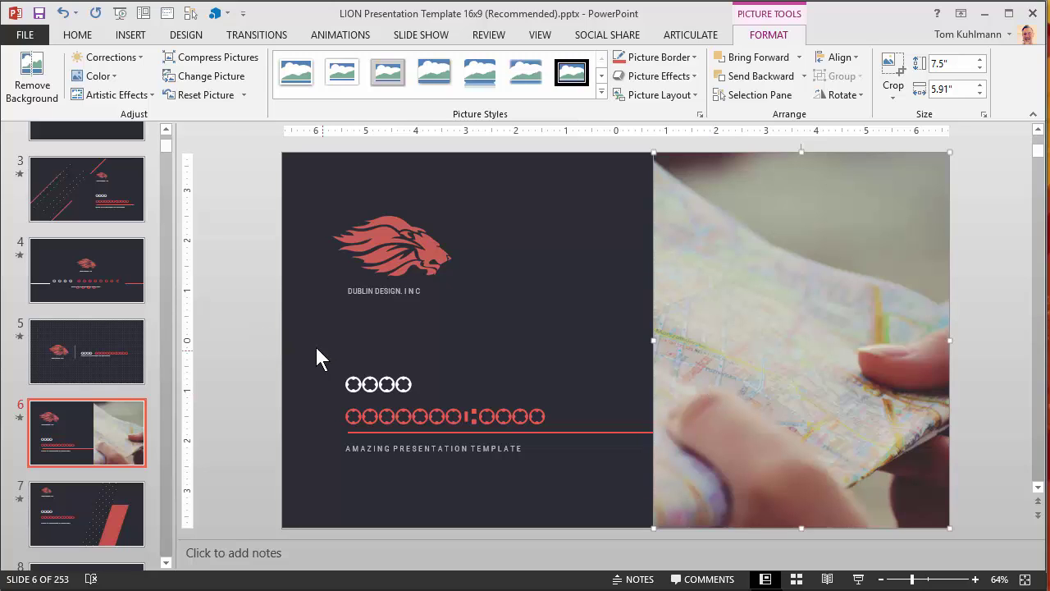
pyautogui.click(89, 202)
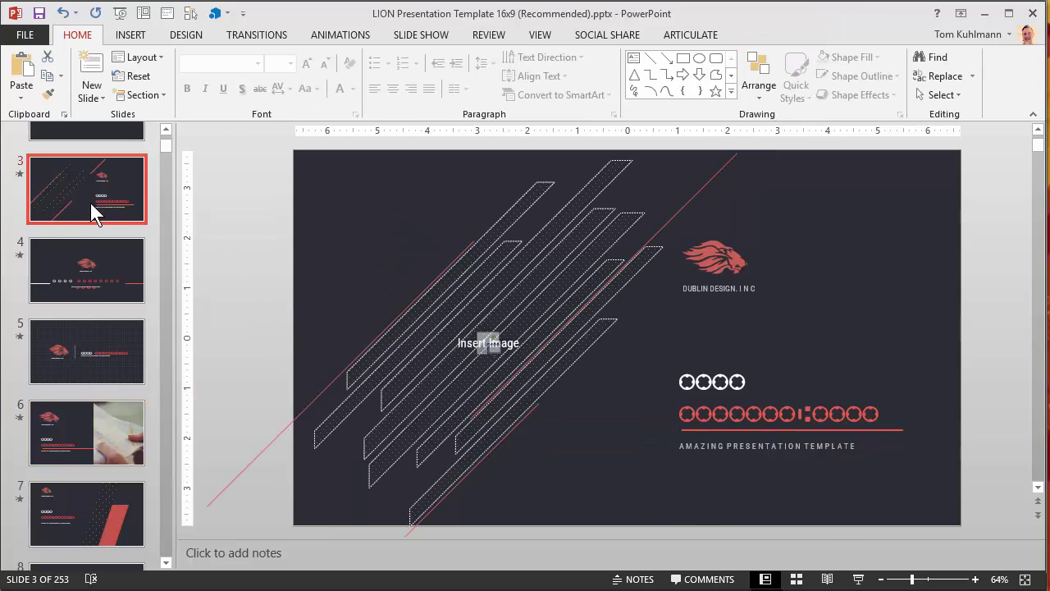
# - Insert the map photo into slide 3's diagonal striped placeholder
pyautogui.click(490, 345)
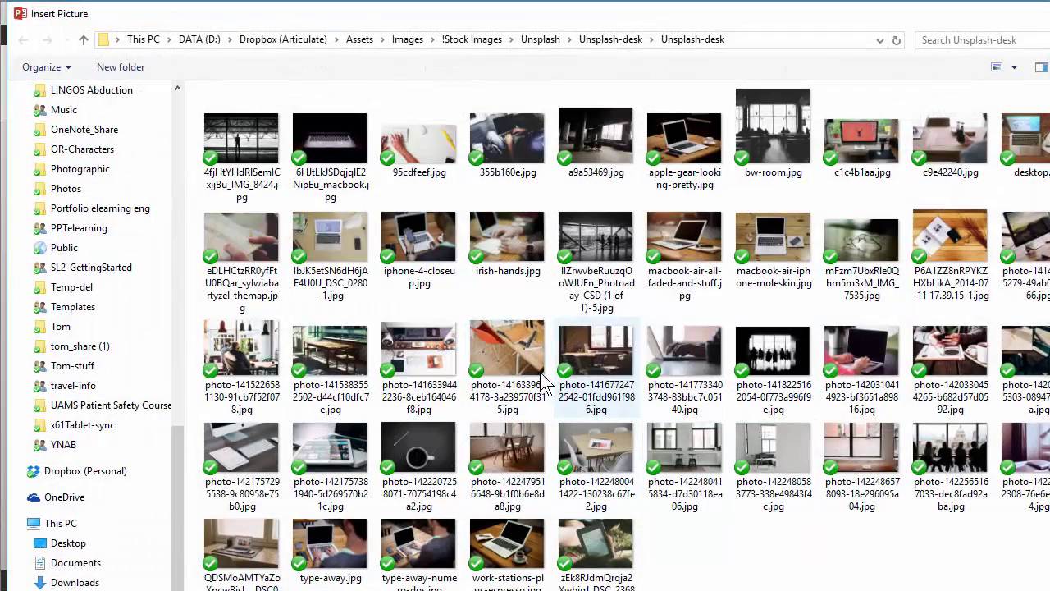
pyautogui.click(251, 250)
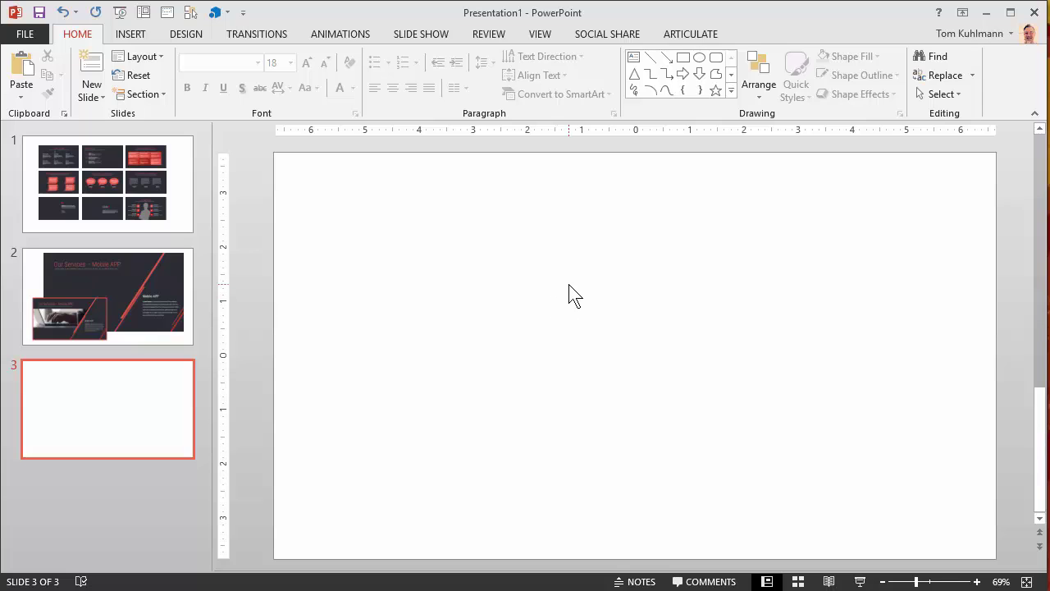
# - In Slide Master, draw a Picture placeholder over the blank layout's right half, then close Master View
pyautogui.click(547, 36)
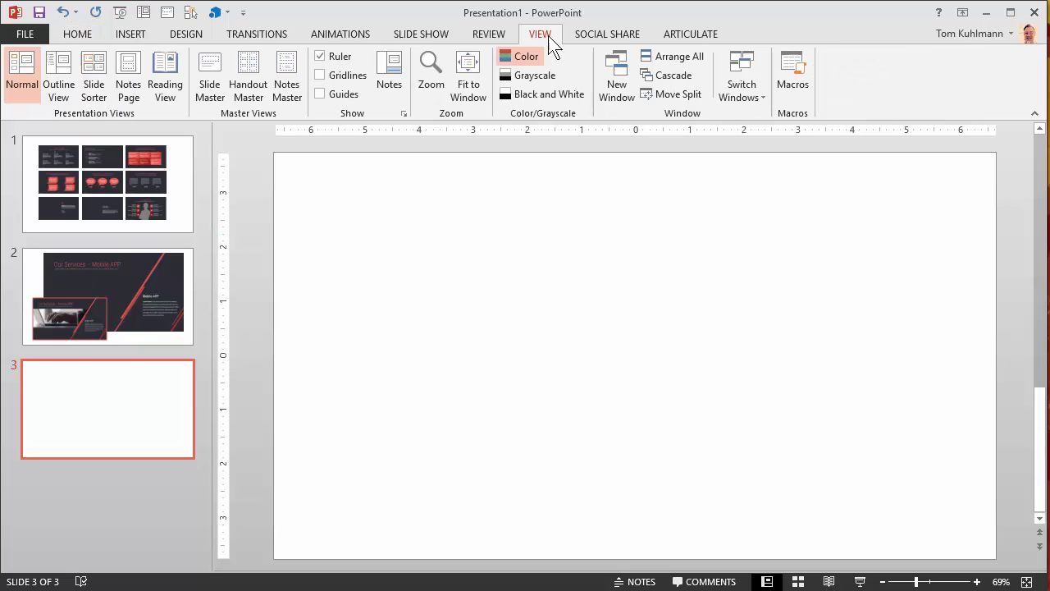
pyautogui.click(194, 98)
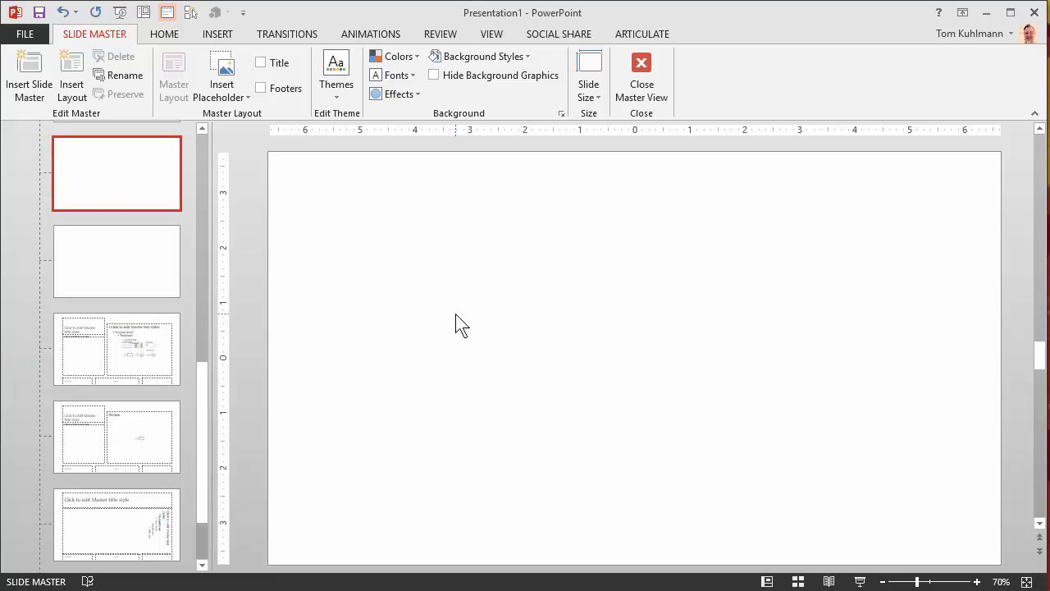
pyautogui.click(247, 95)
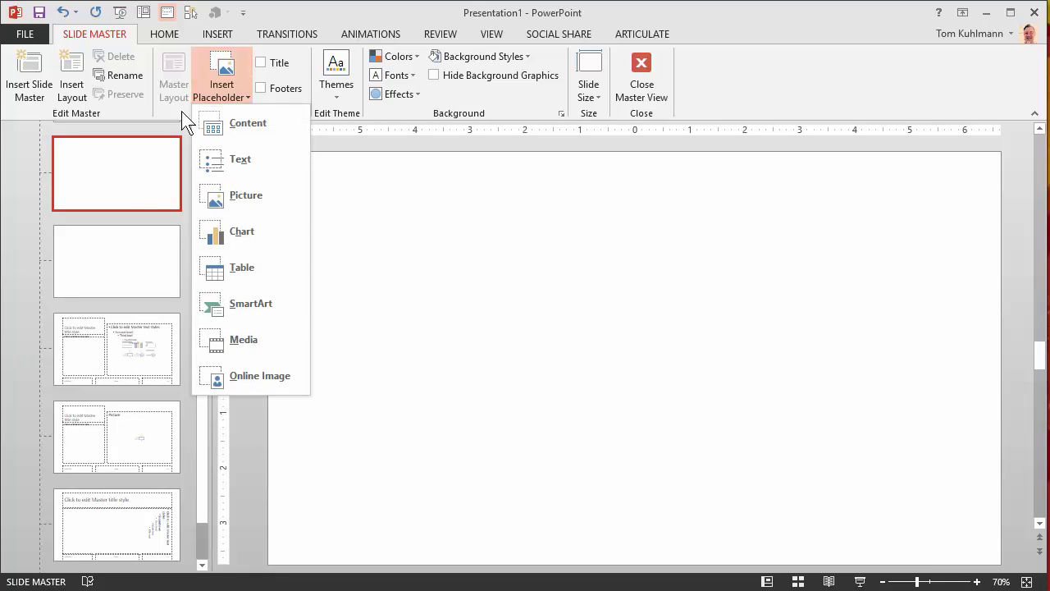
pyautogui.click(221, 197)
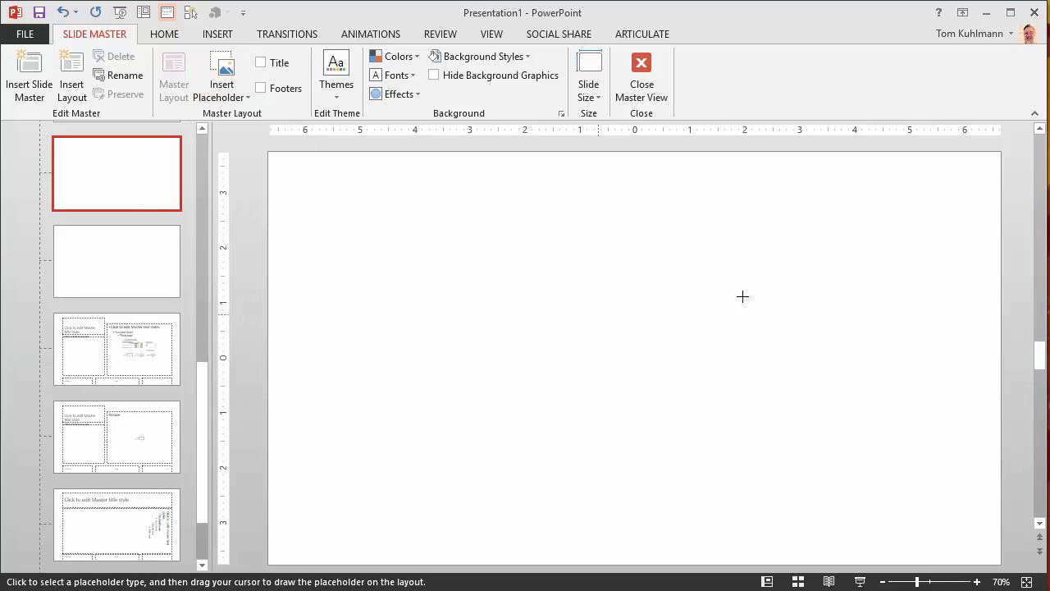
pyautogui.moveTo(638, 152)
pyautogui.mouseDown()
pyautogui.moveTo(918, 509)
pyautogui.moveTo(1017, 558)
pyautogui.moveTo(1001, 565)
pyautogui.mouseUp()
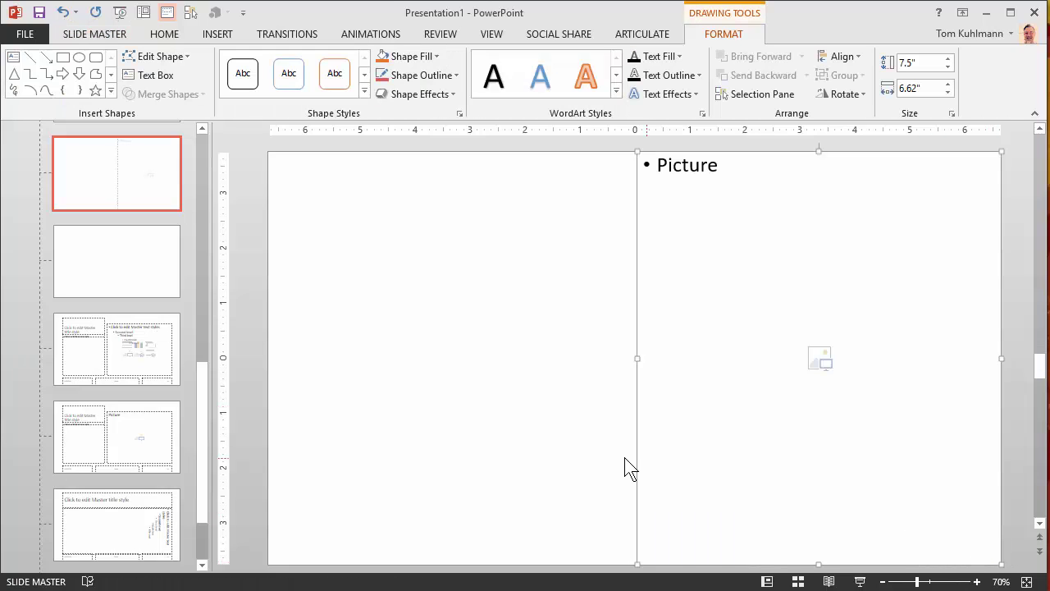
pyautogui.click(512, 366)
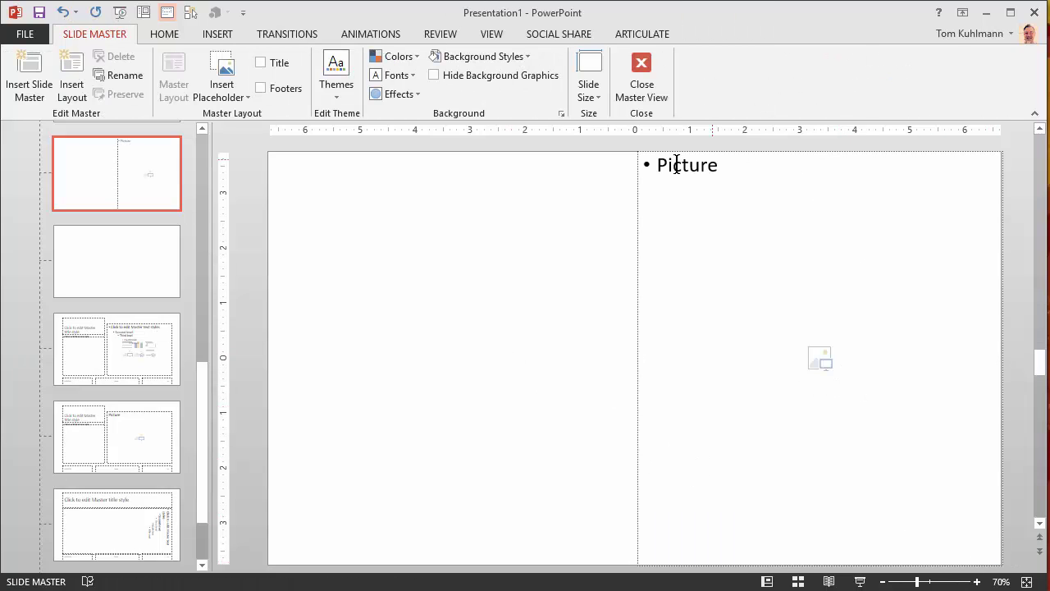
pyautogui.click(641, 67)
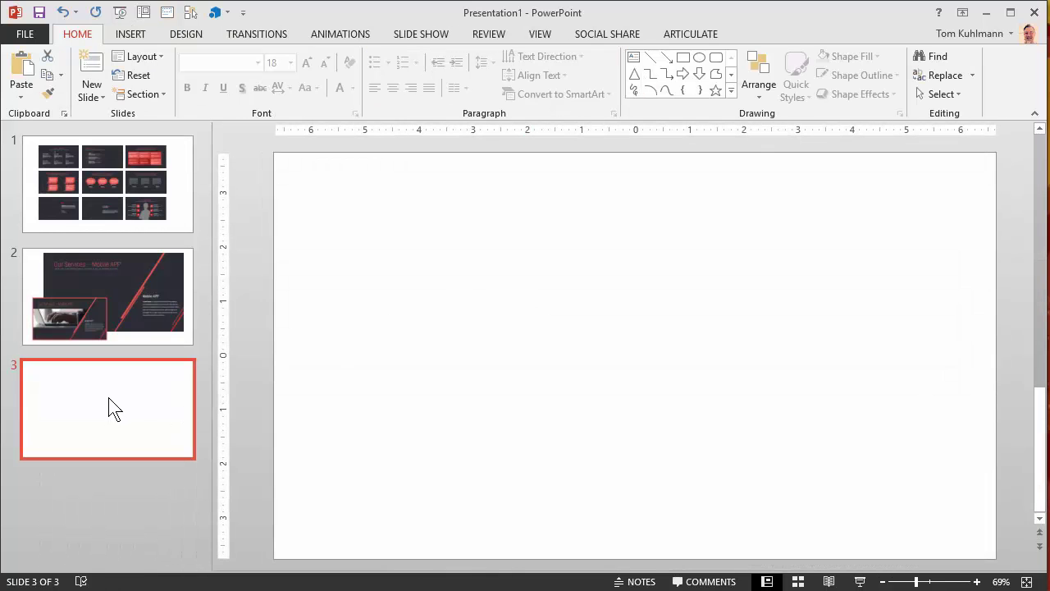
# - Apply the Blank layout to slide 3 and fill a left-side text box with =lorem() text
pyautogui.click(160, 57)
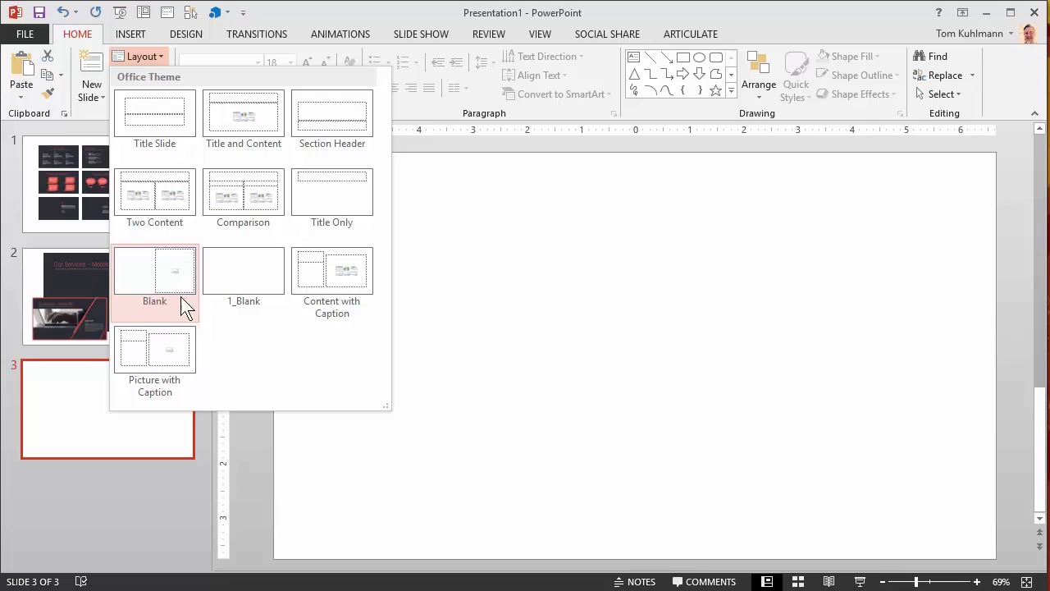
pyautogui.click(159, 275)
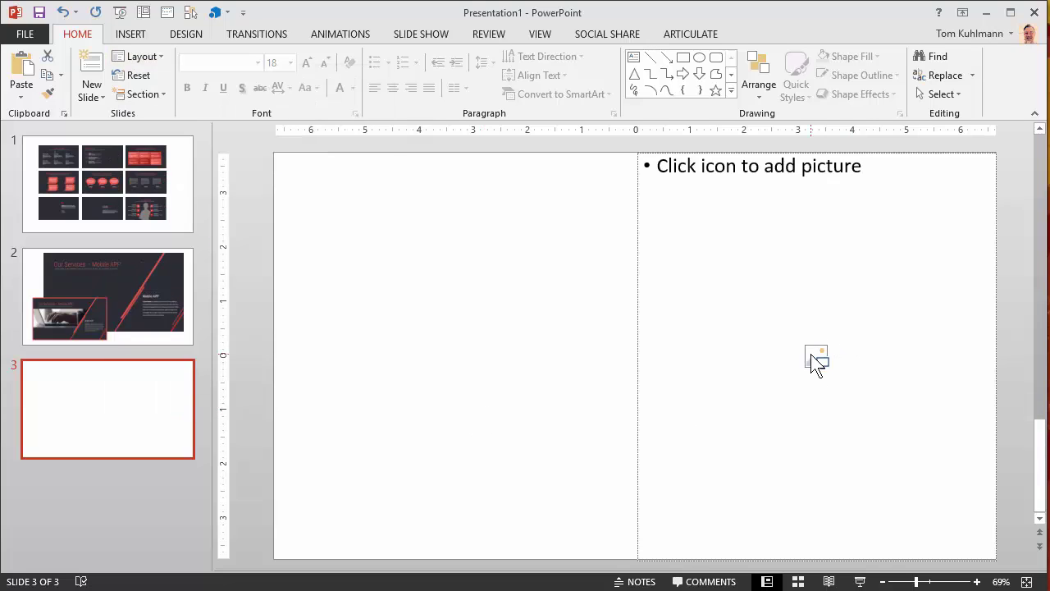
pyautogui.click(633, 56)
pyautogui.moveTo(307, 196)
pyautogui.mouseDown()
pyautogui.moveTo(598, 462)
pyautogui.moveTo(615, 460)
pyautogui.mouseUp()
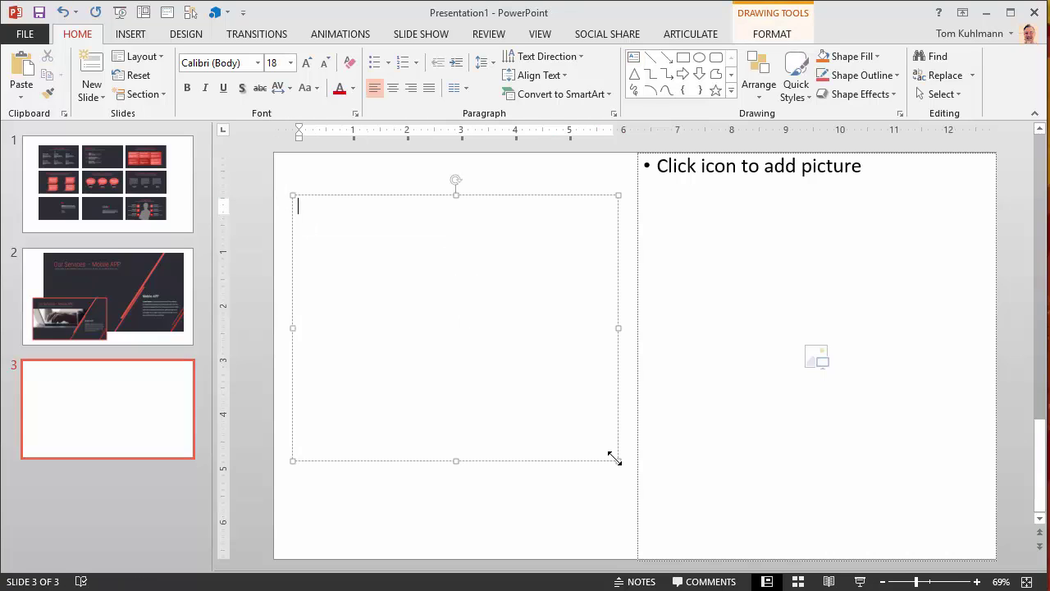
pyautogui.write('=lorem(')
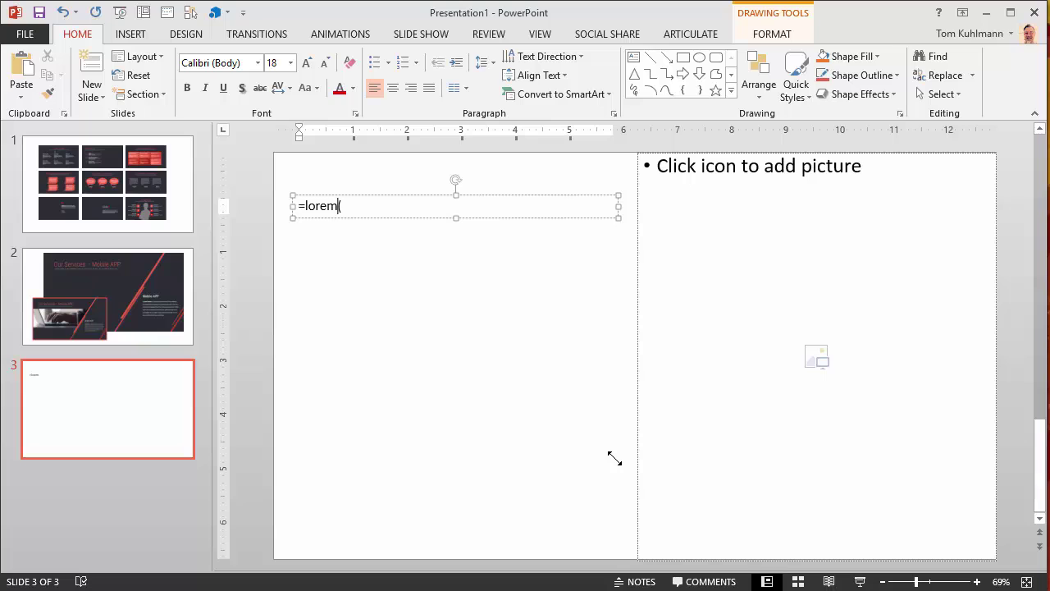
pyautogui.write(')')
pyautogui.press('Return')
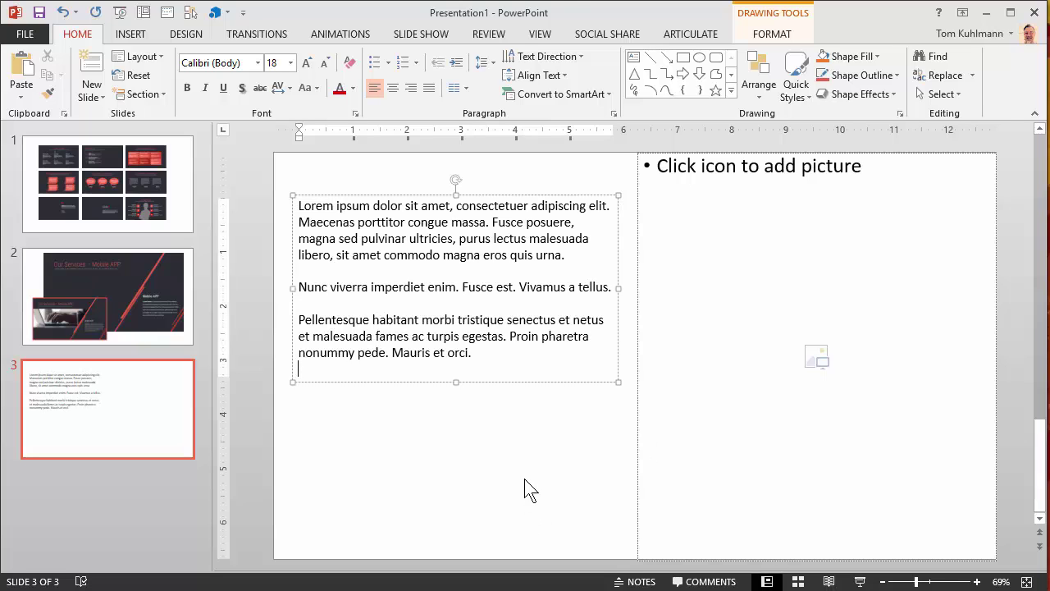
pyautogui.click(525, 489)
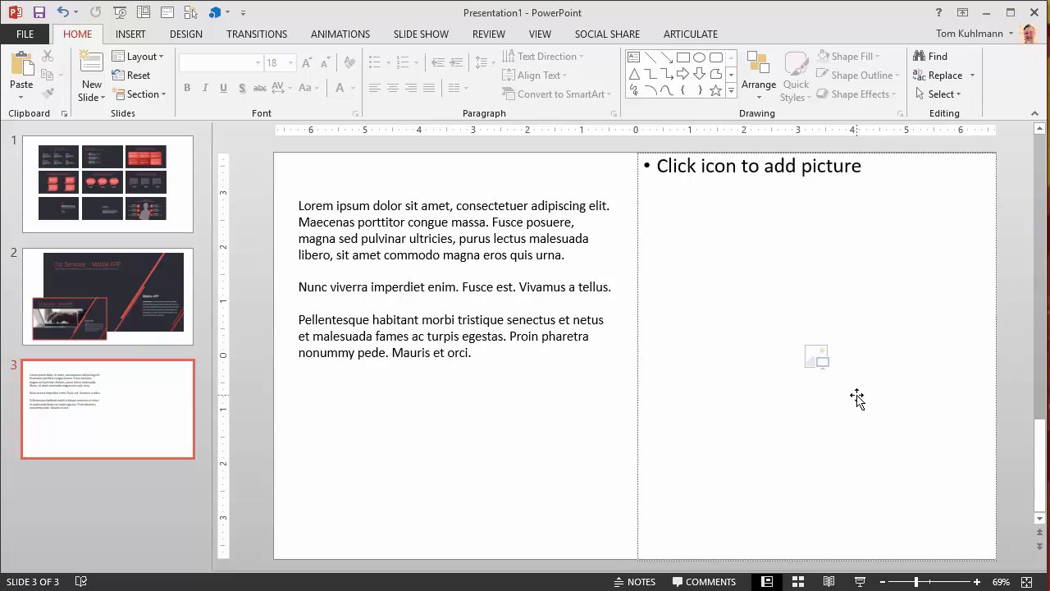
pyautogui.click(829, 580)
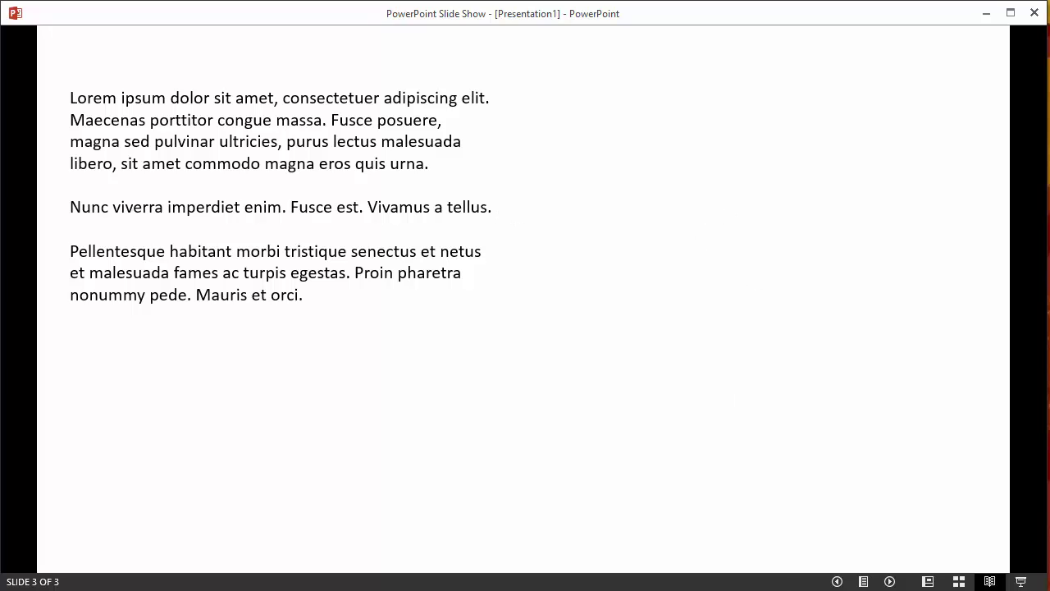
pyautogui.click(928, 582)
pyautogui.click(119, 442)
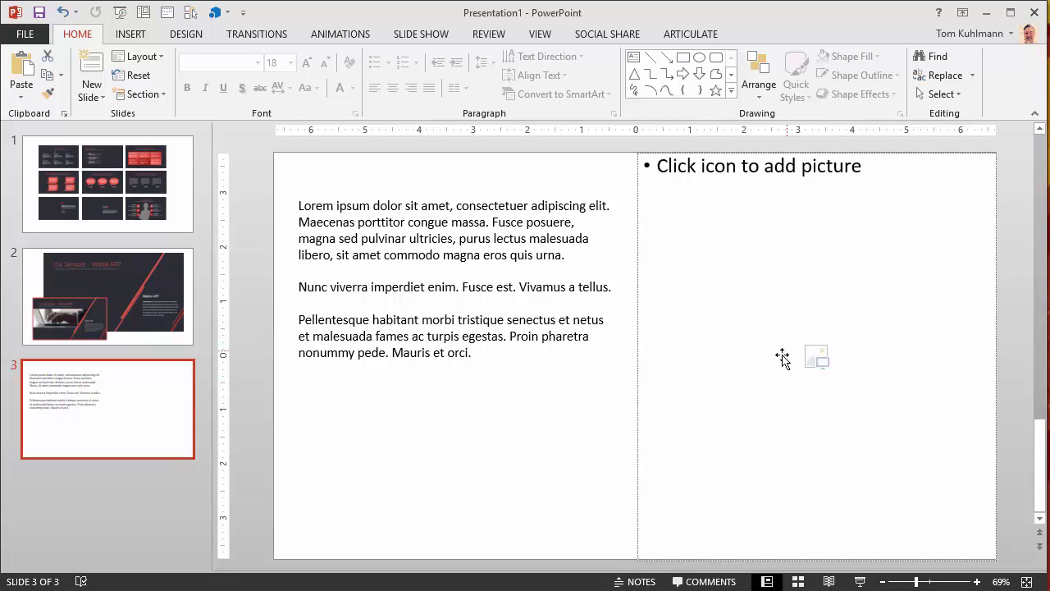
# - In Slide Master, give the layout's Picture placeholder a blue dotted Pattern fill
pyautogui.click(541, 33)
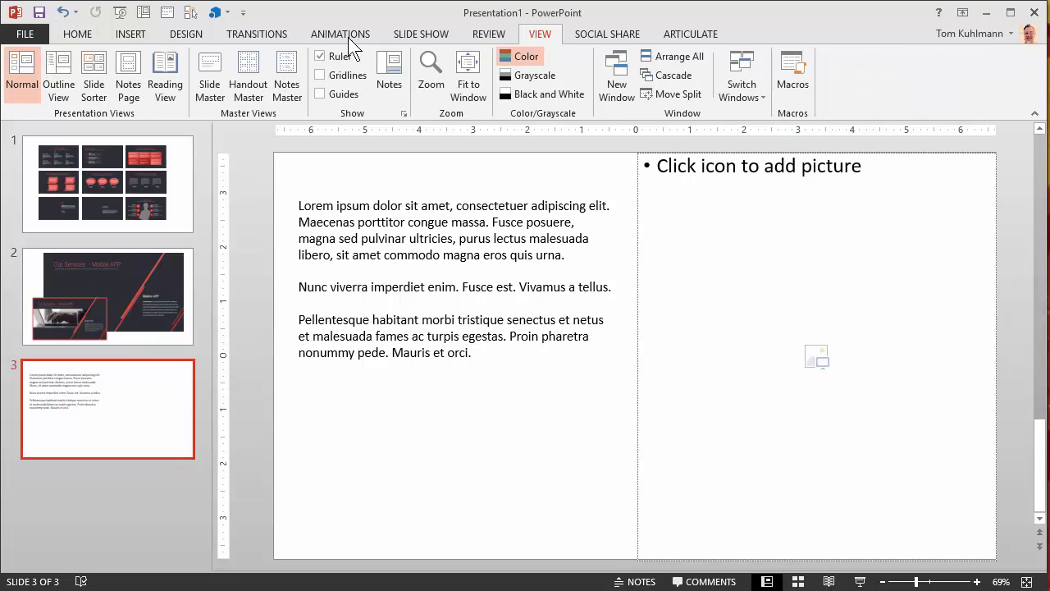
pyautogui.click(214, 74)
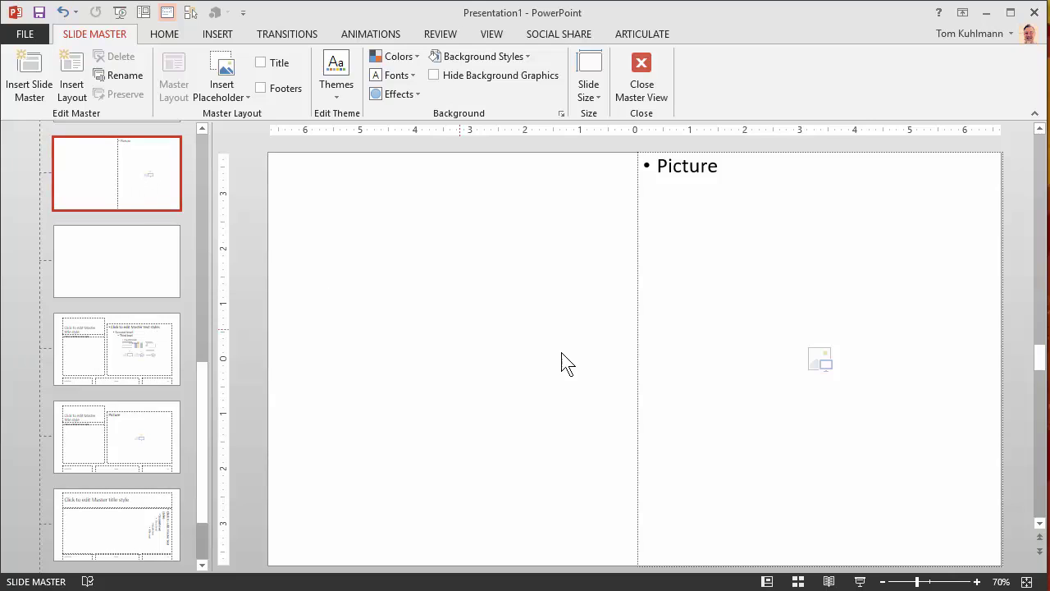
pyautogui.click(636, 341)
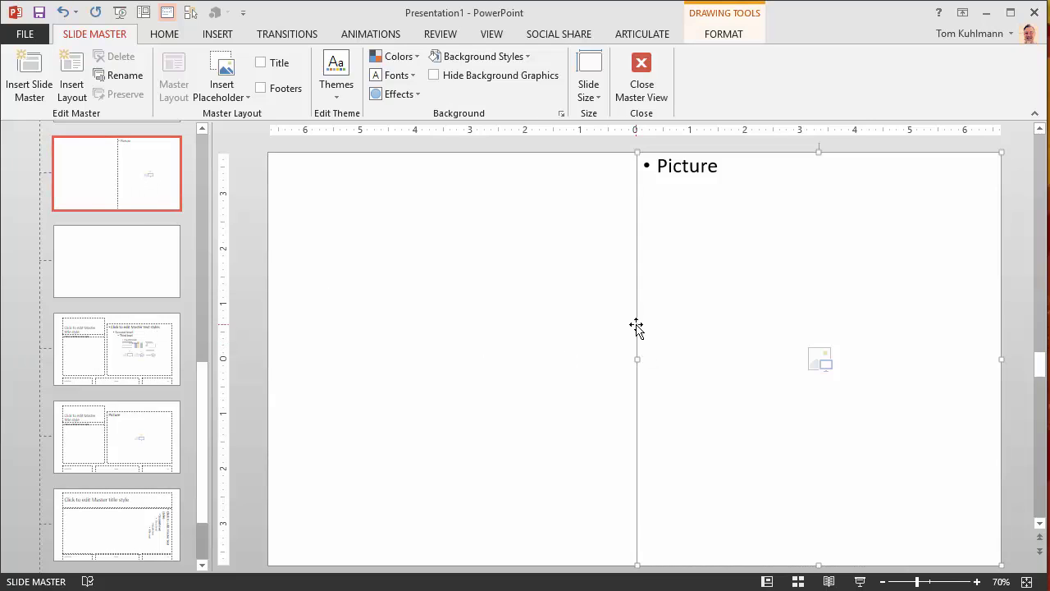
pyautogui.rightClick(637, 326)
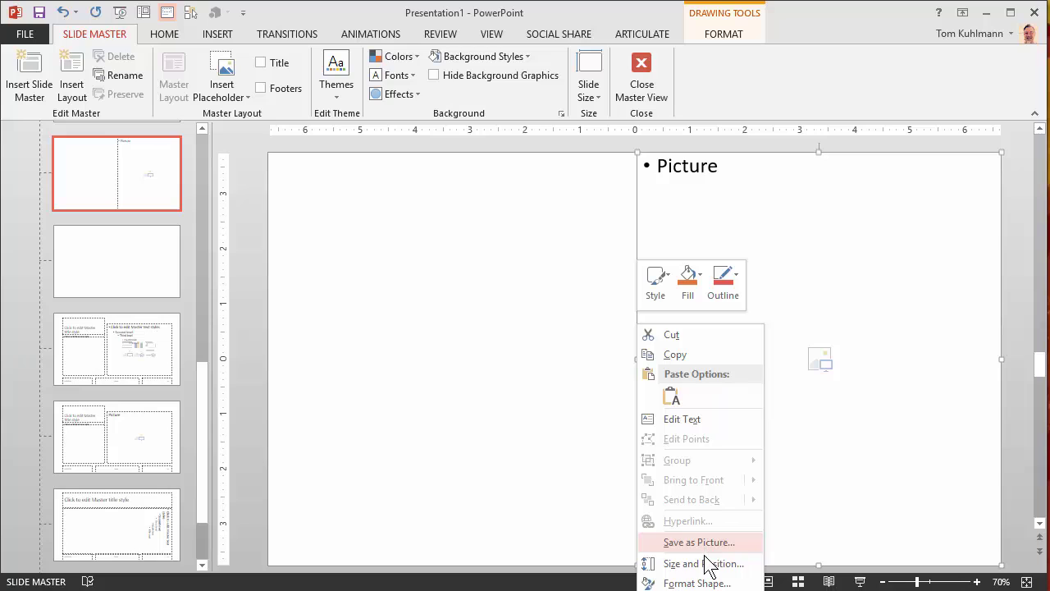
pyautogui.click(697, 582)
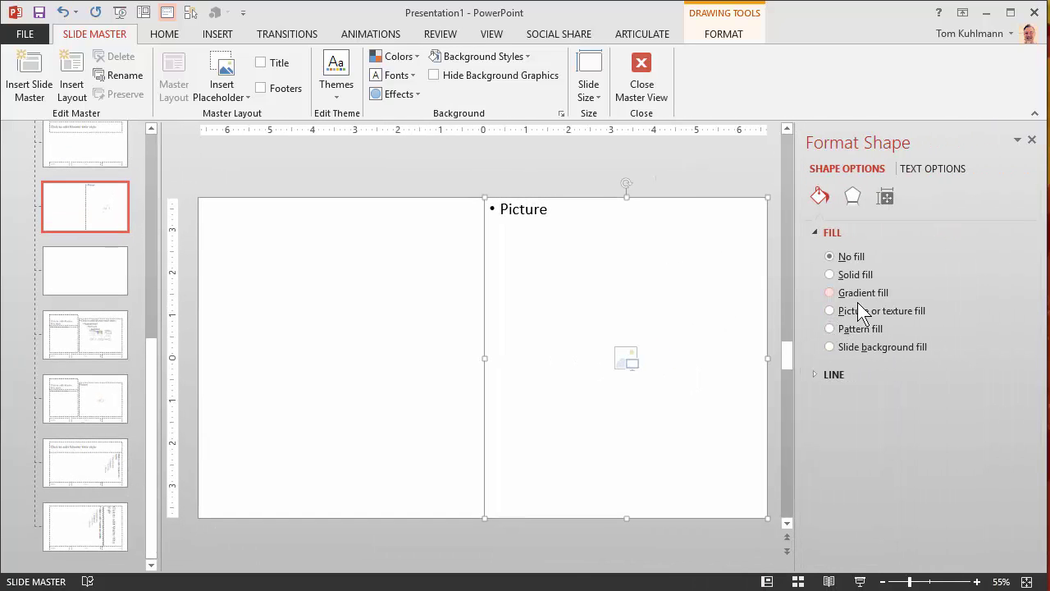
pyautogui.click(829, 329)
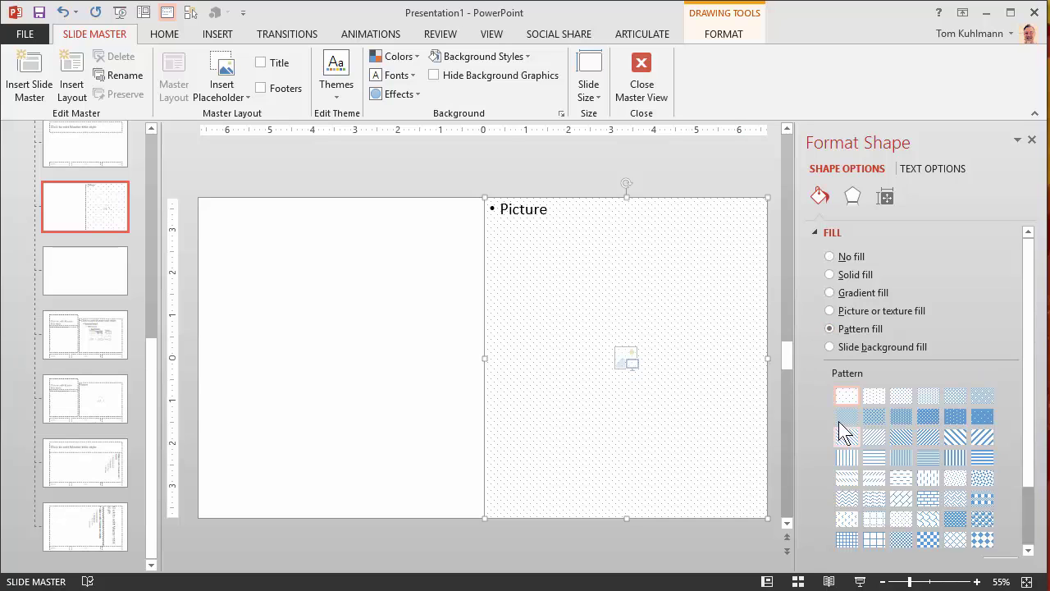
pyautogui.click(873, 399)
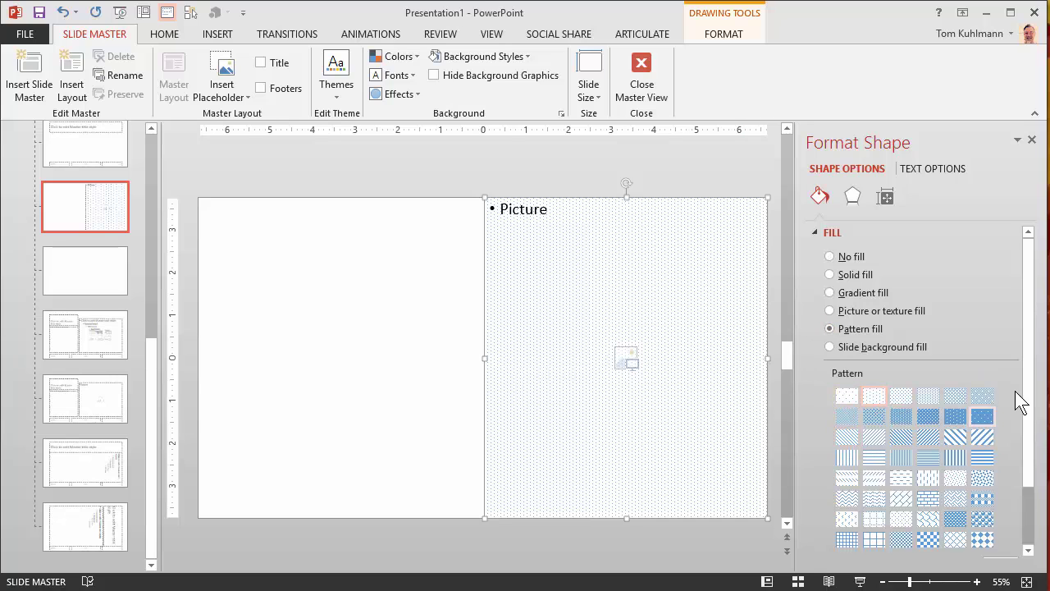
pyautogui.moveTo(1028, 374); pyautogui.dragTo(1038, 445)
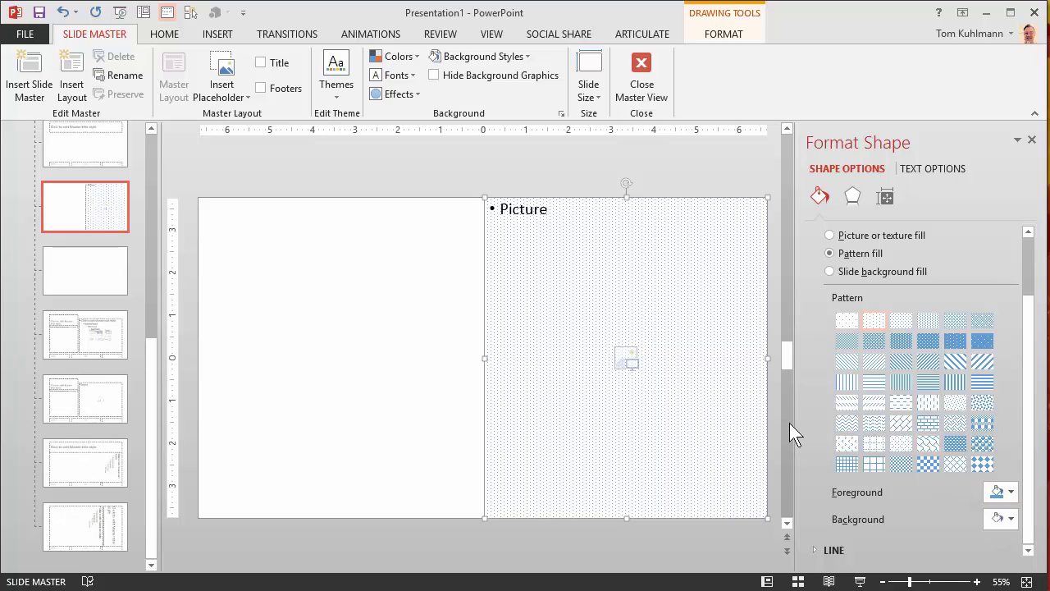
pyautogui.click(981, 342)
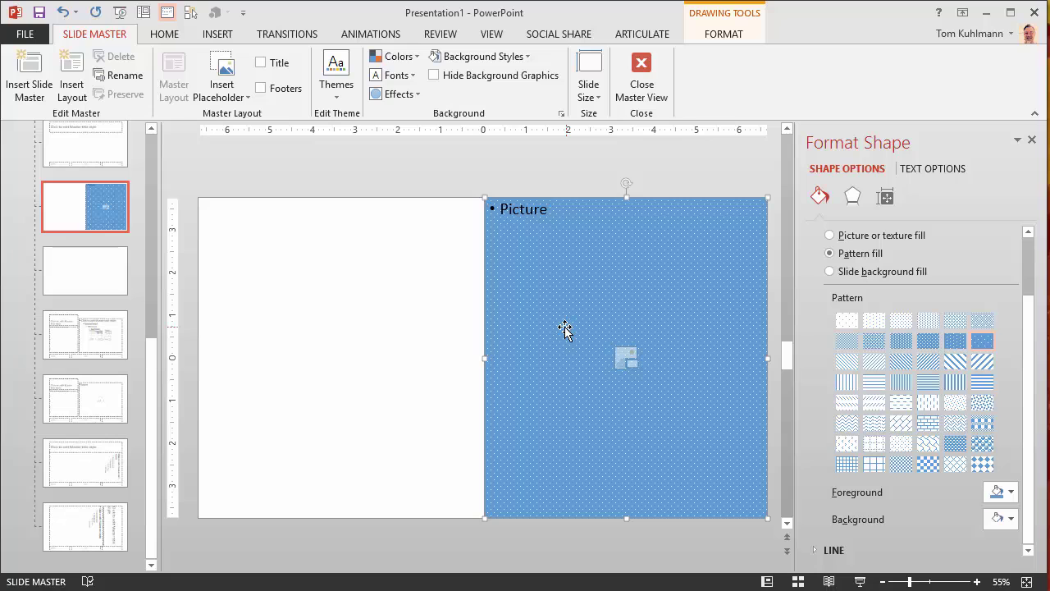
pyautogui.click(643, 70)
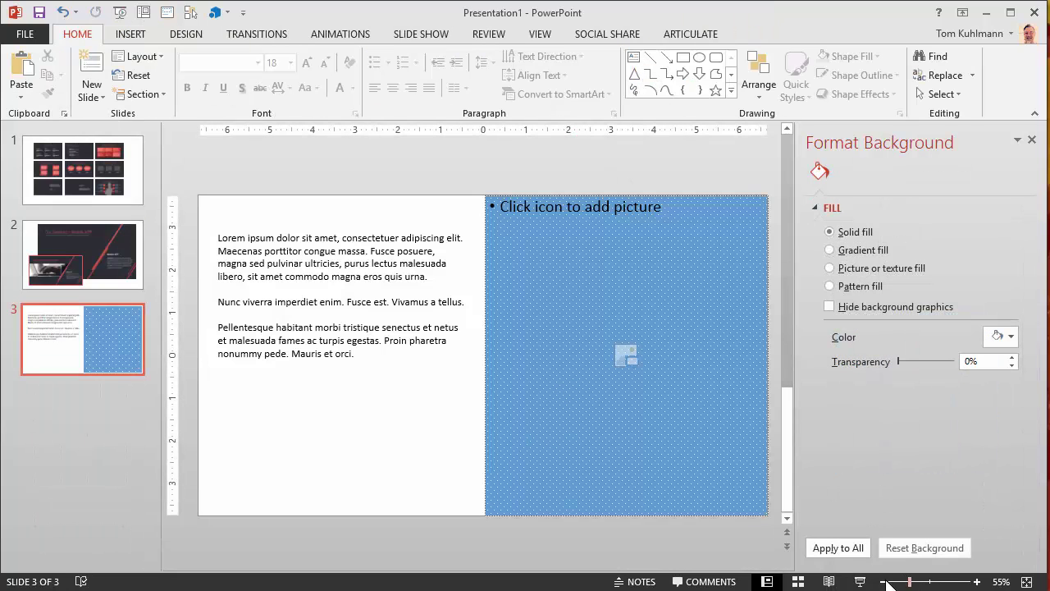
pyautogui.click(859, 581)
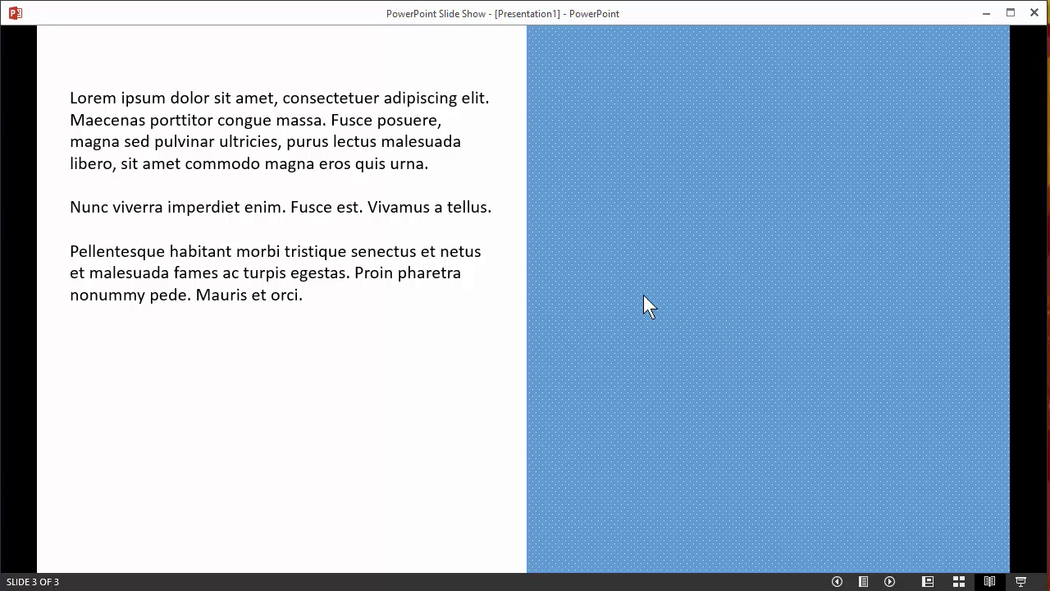
pyautogui.click(928, 581)
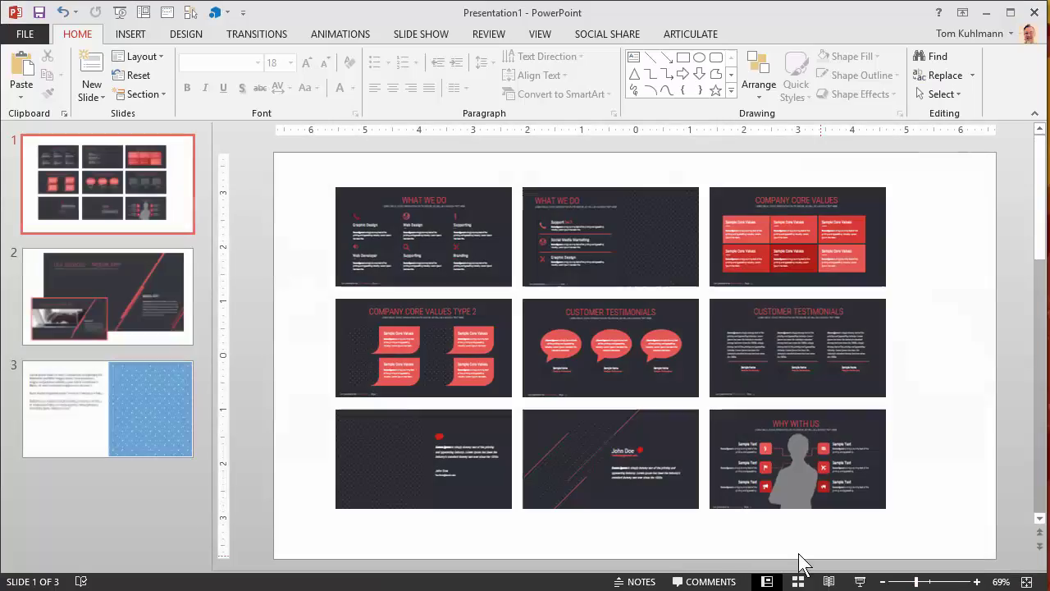
pyautogui.click(170, 453)
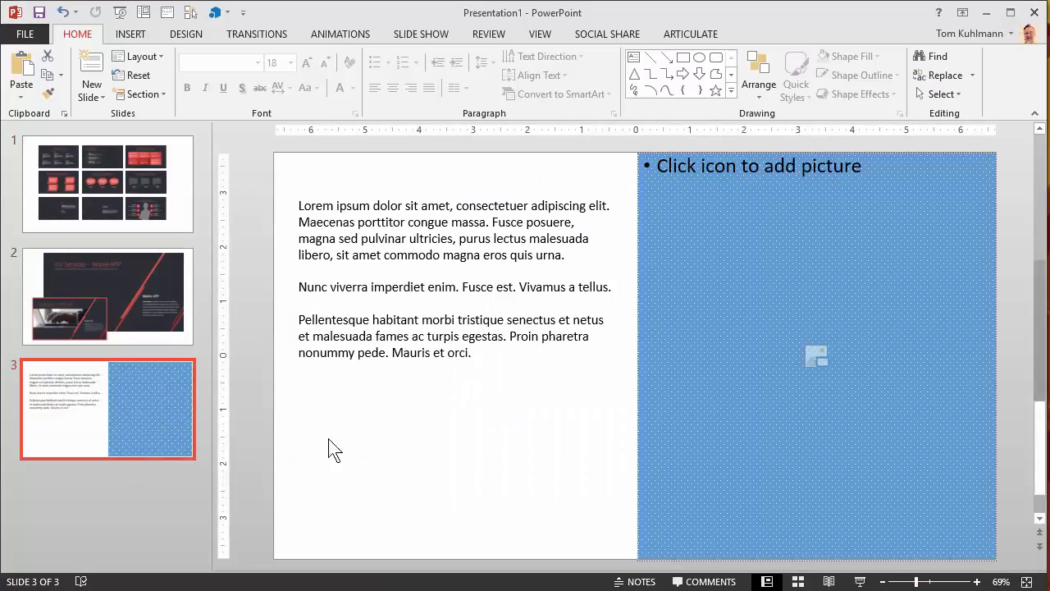
pyautogui.click(820, 359)
pyautogui.click(220, 238)
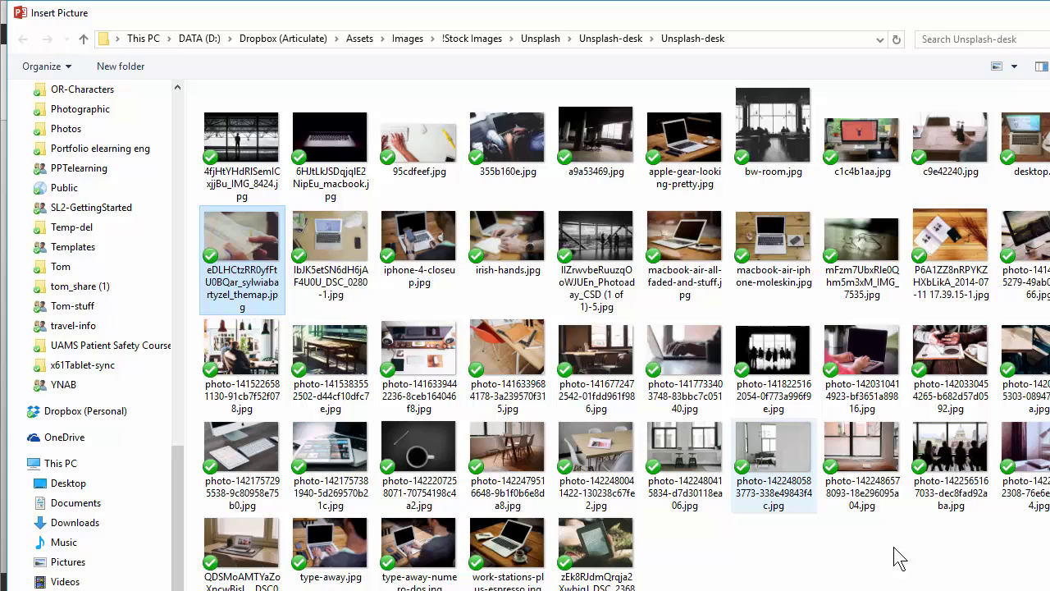
pyautogui.press('Return')
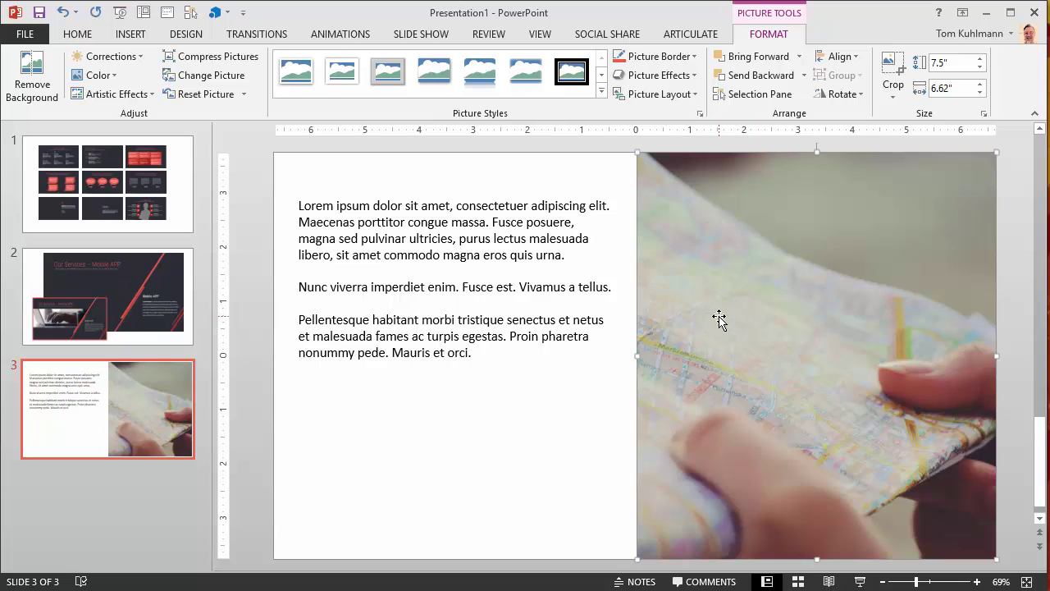
pyautogui.press('Delete')
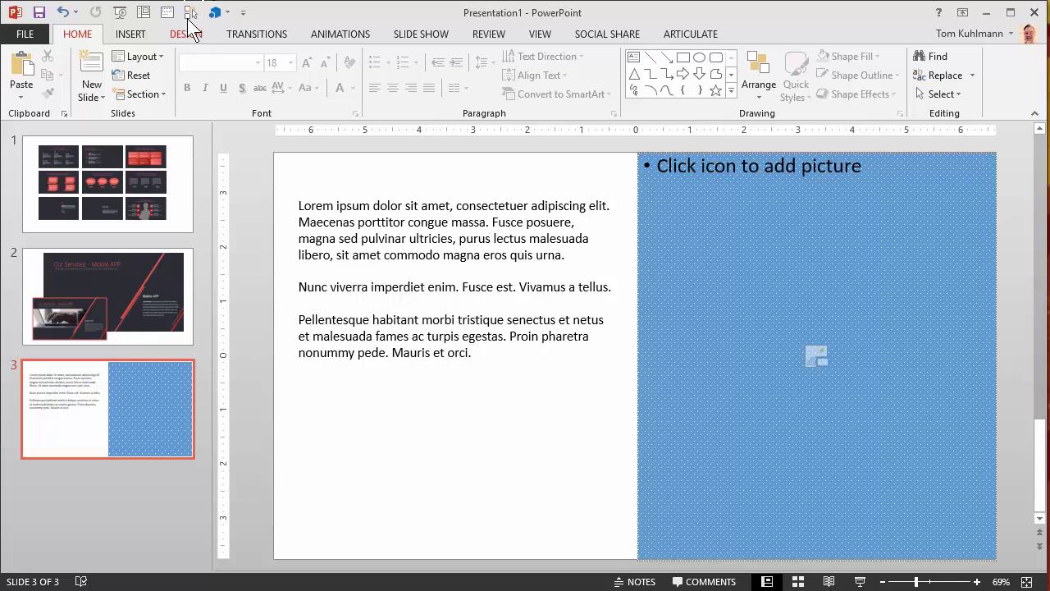
# - In Slide Master, switch the Picture placeholder's fill from dotted pattern to Solid fill
pyautogui.click(537, 34)
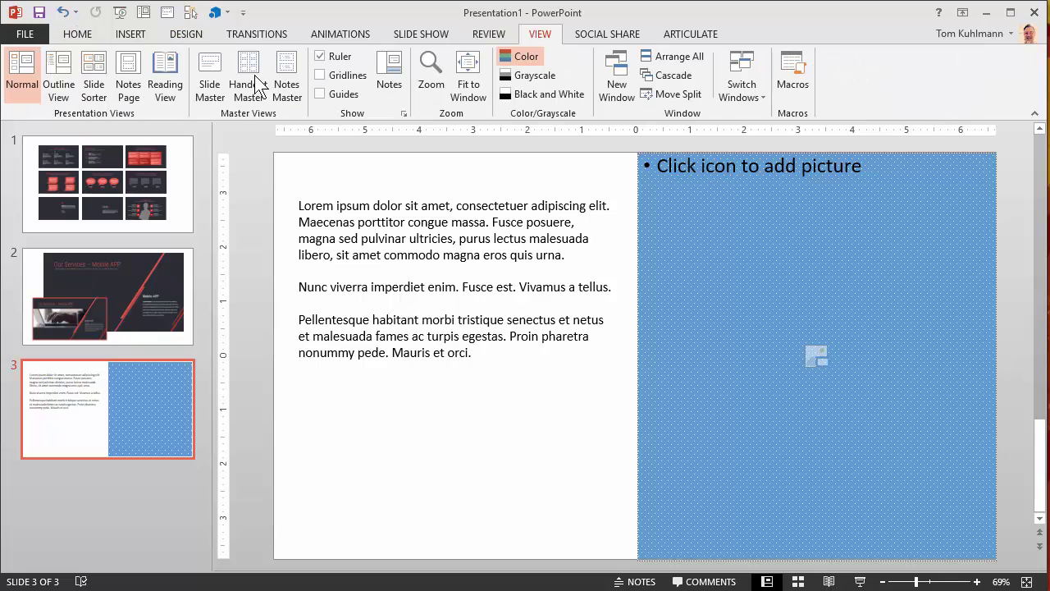
pyautogui.click(211, 65)
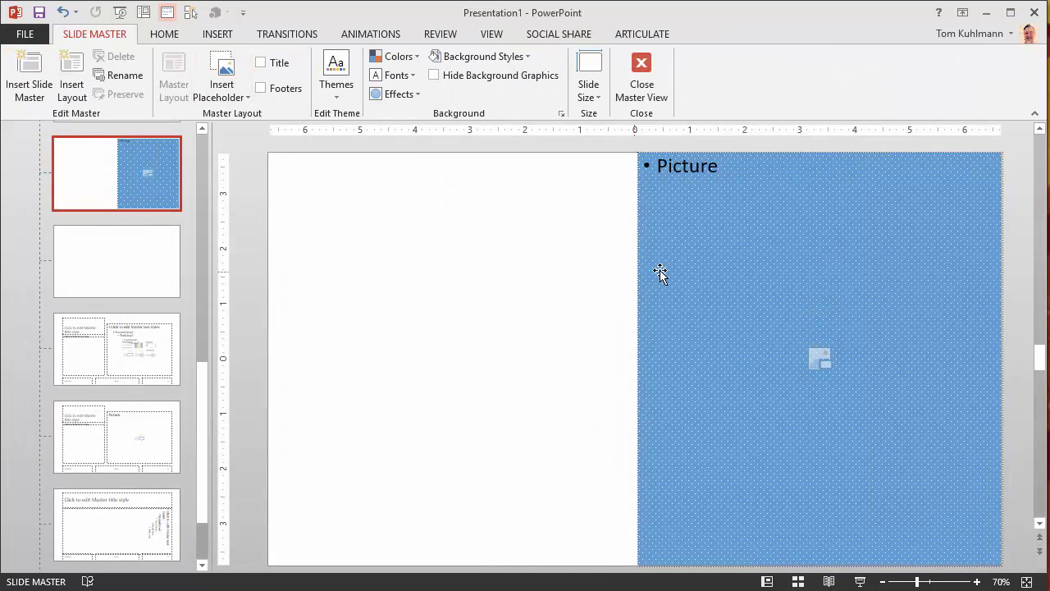
pyautogui.rightClick(638, 279)
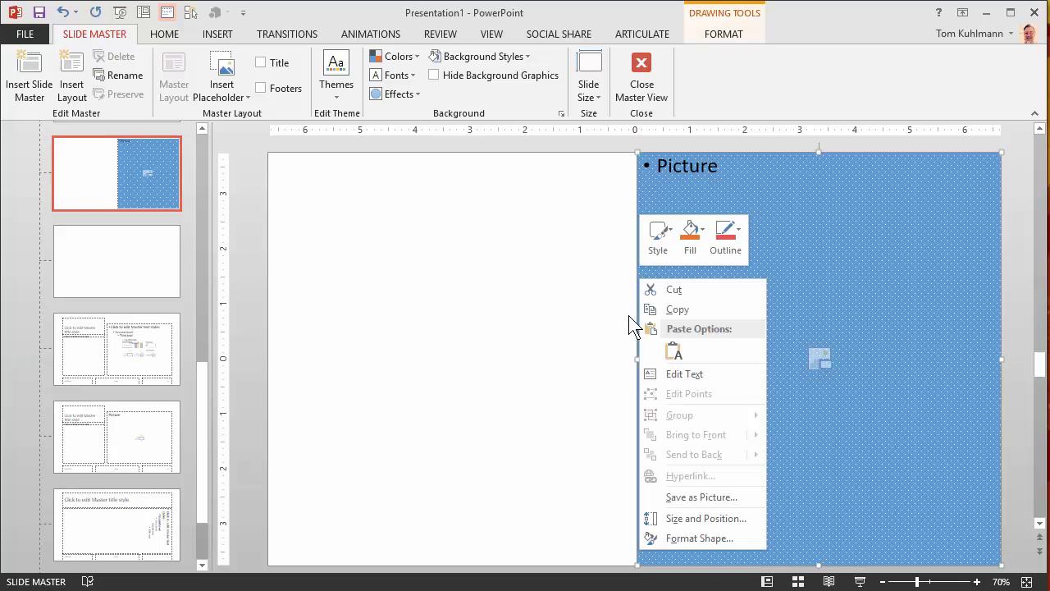
pyautogui.click(659, 536)
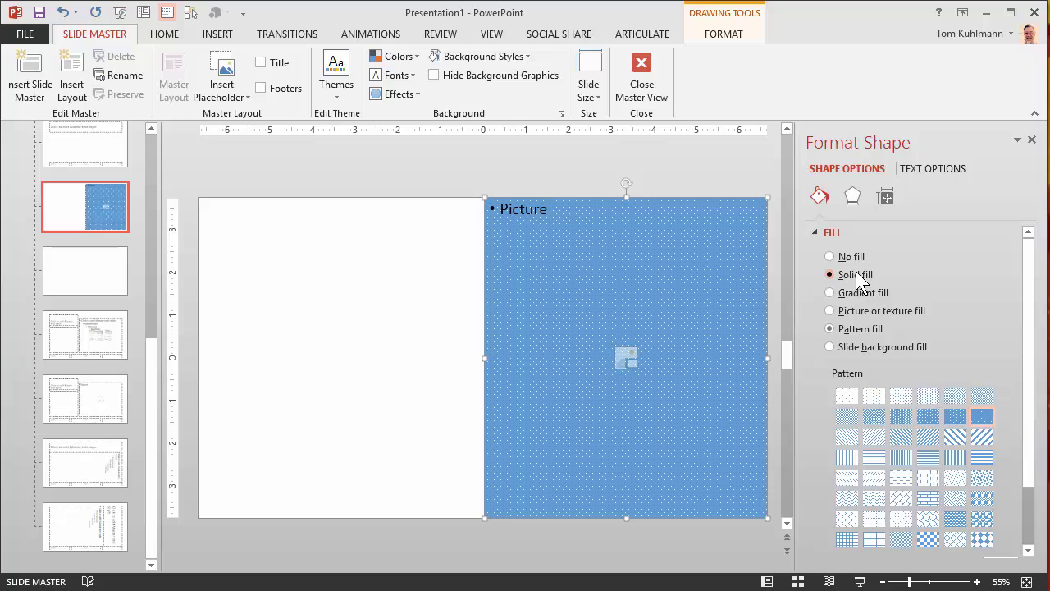
pyautogui.click(853, 275)
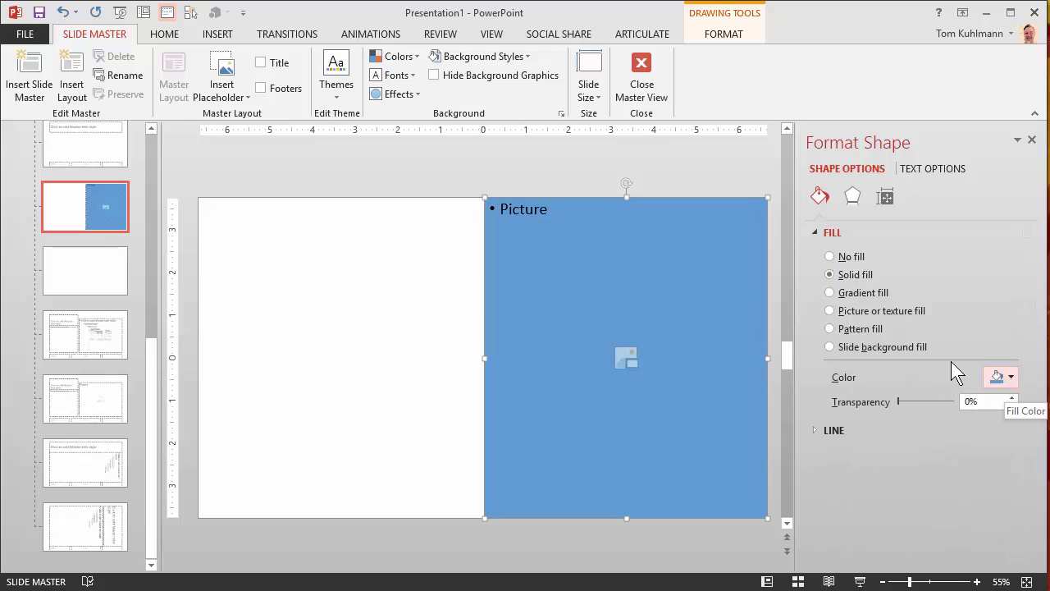
pyautogui.click(642, 75)
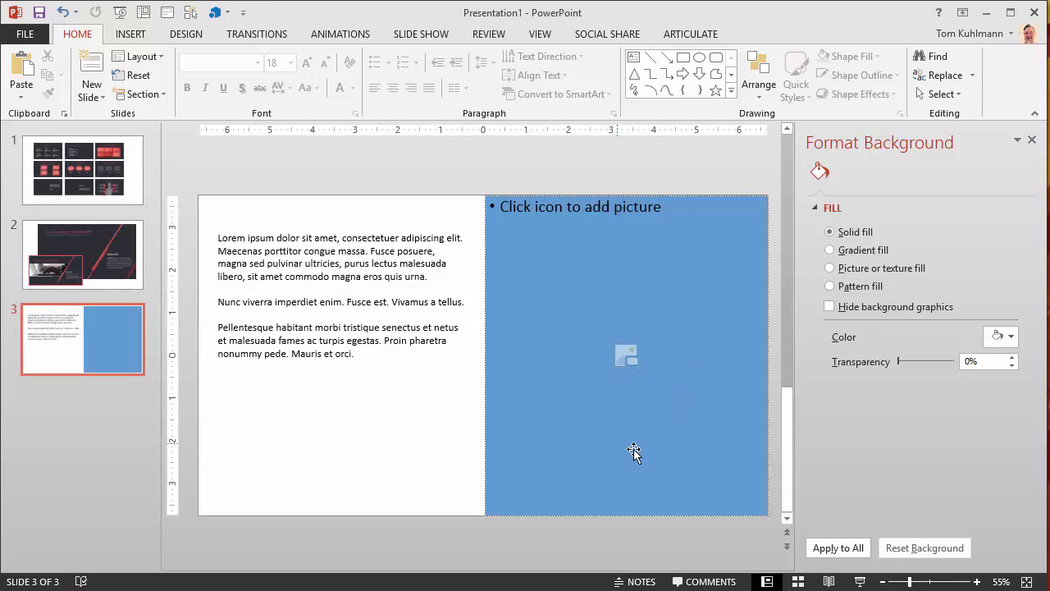
# - Insert the hands-holding-map photo into slide 3's blue picture placeholder
pyautogui.click(625, 358)
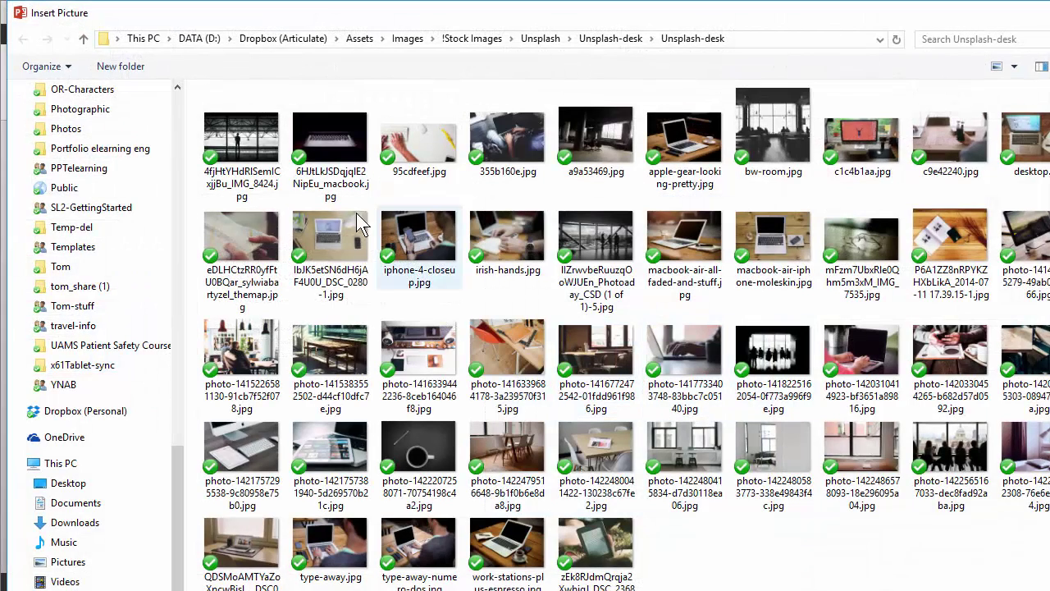
pyautogui.doubleClick(241, 238)
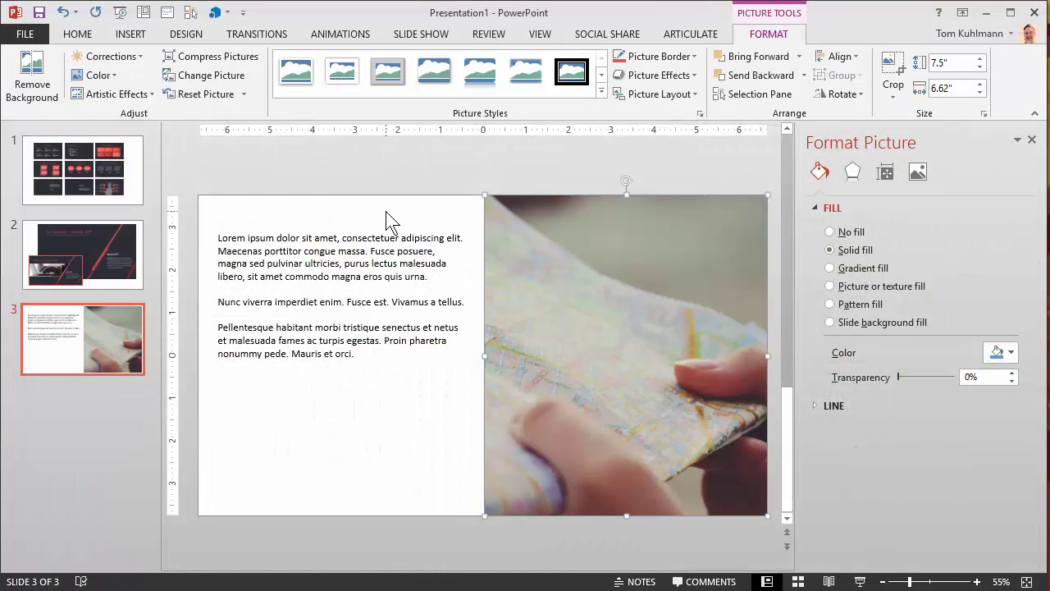
pyautogui.click(374, 166)
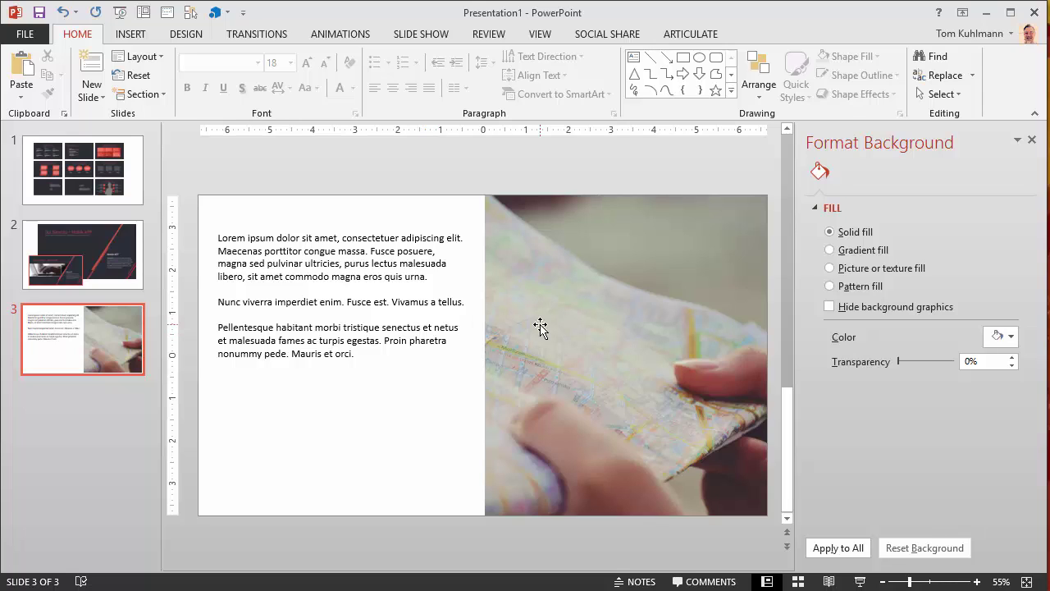
# - Draw a 4.1 by 3.85 inch Picture placeholder near the blank layout's top-left in Slide Master
pyautogui.click(543, 34)
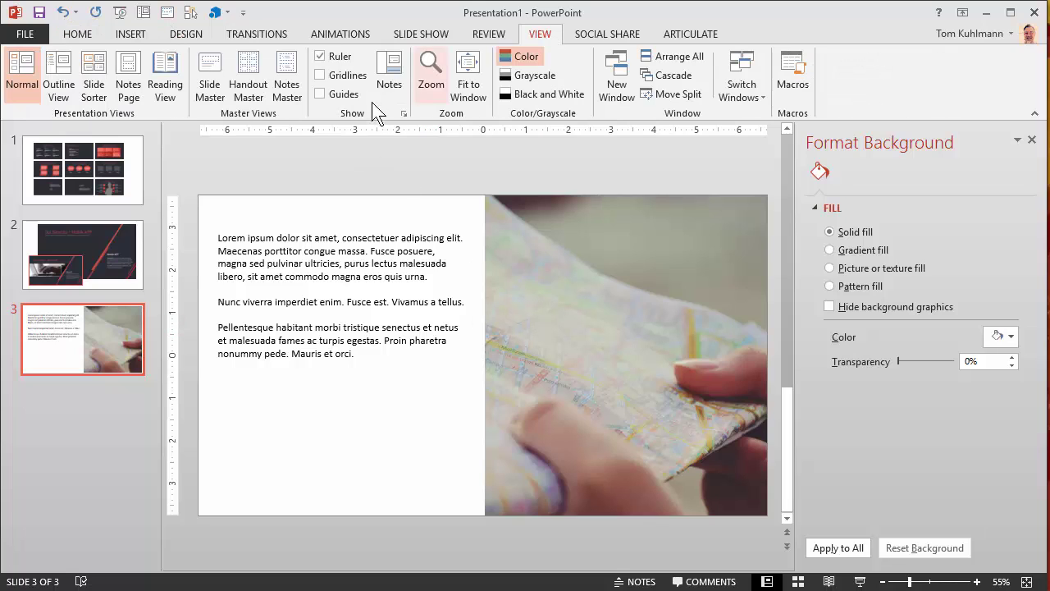
pyautogui.click(214, 79)
pyautogui.click(98, 283)
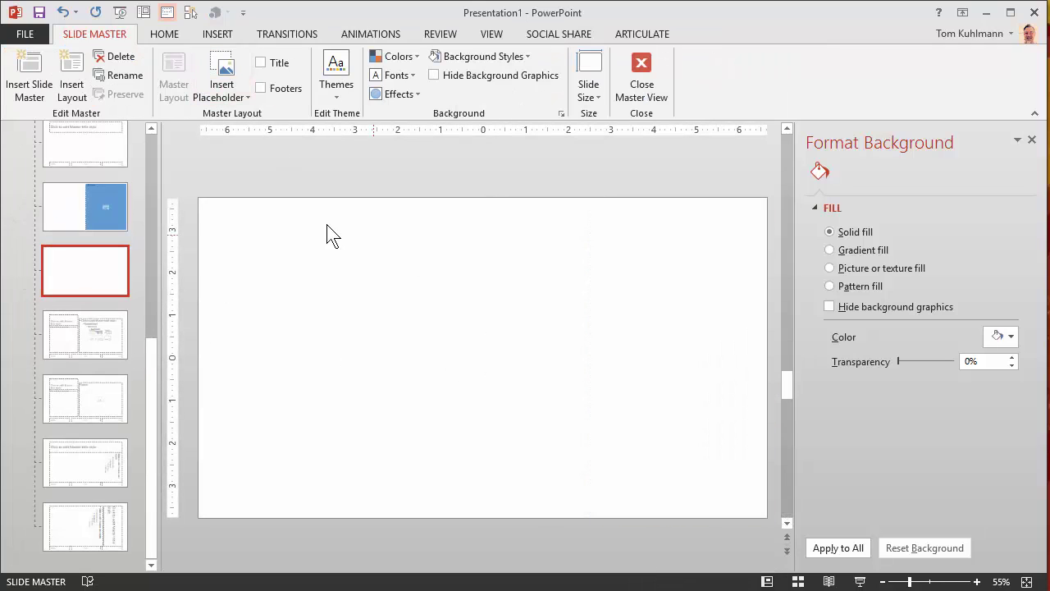
pyautogui.click(244, 100)
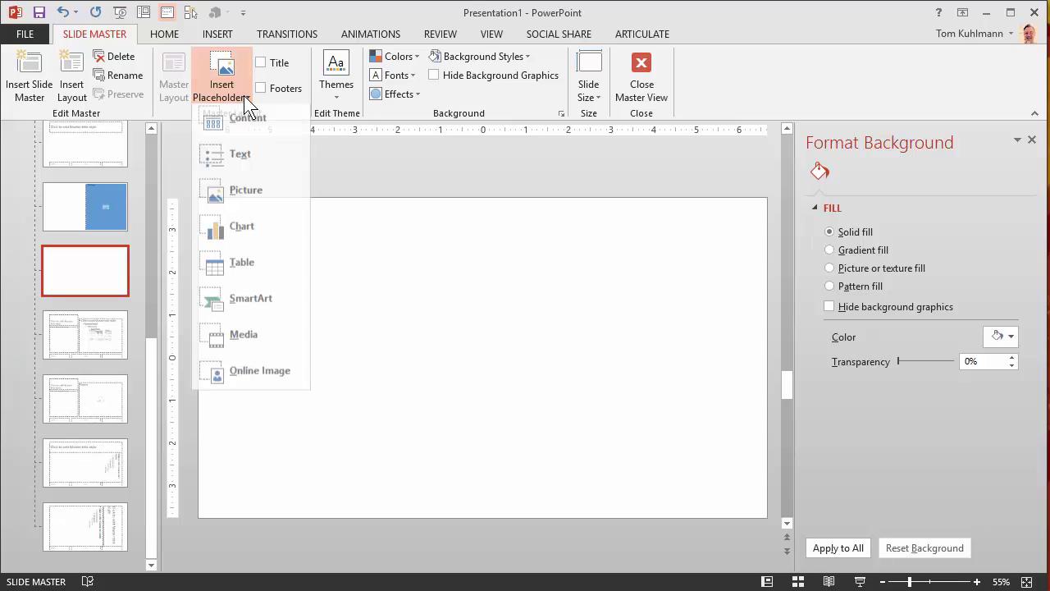
pyautogui.click(218, 216)
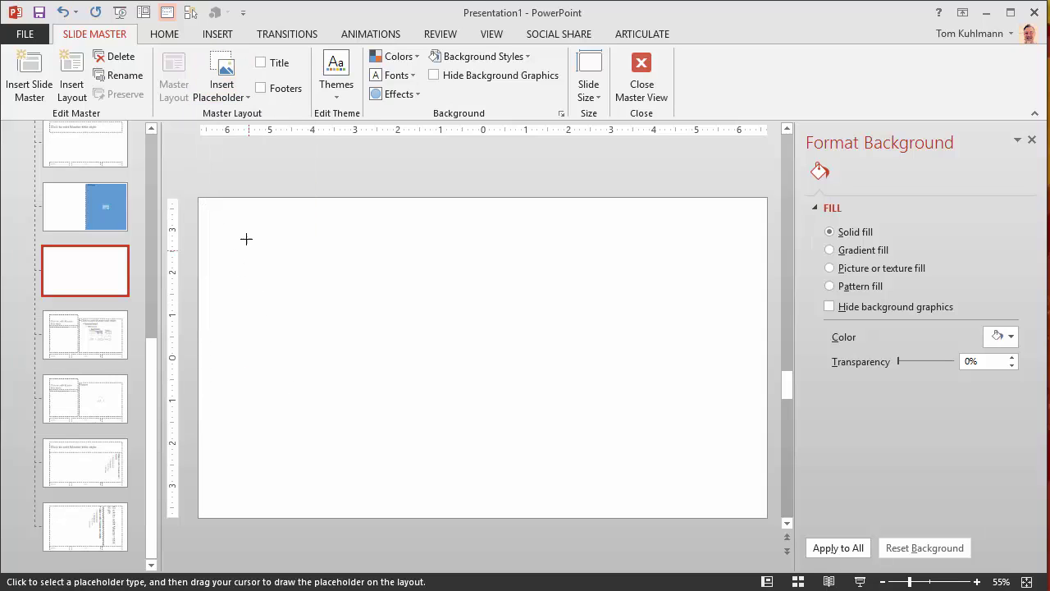
pyautogui.moveTo(246, 236); pyautogui.dragTo(410, 409)
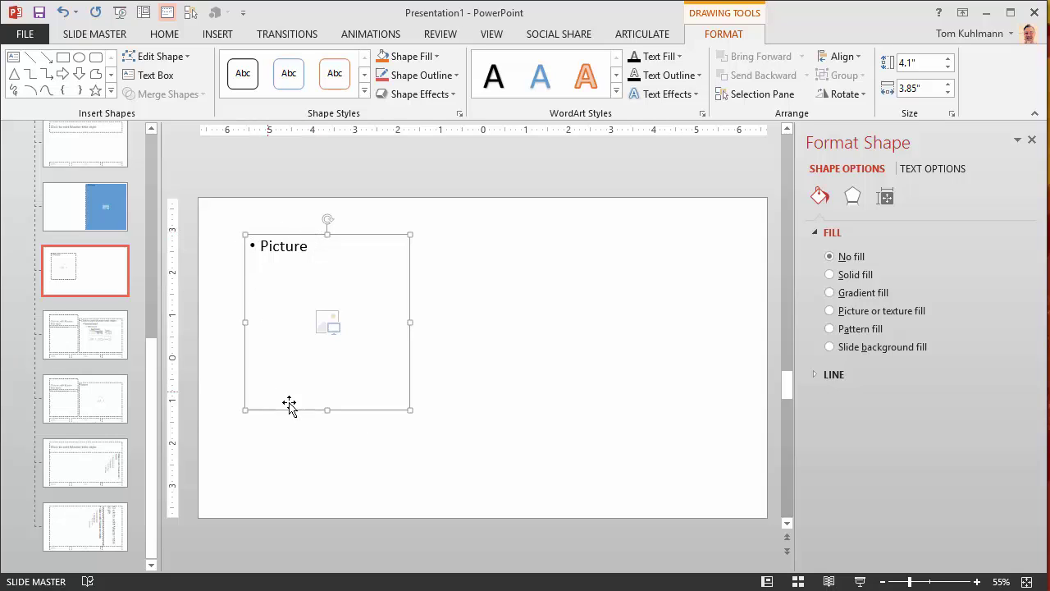
# - Change the picture placeholder's shape to a Rectangle via Edit Shape > Change Shape
pyautogui.rightClick(408, 264)
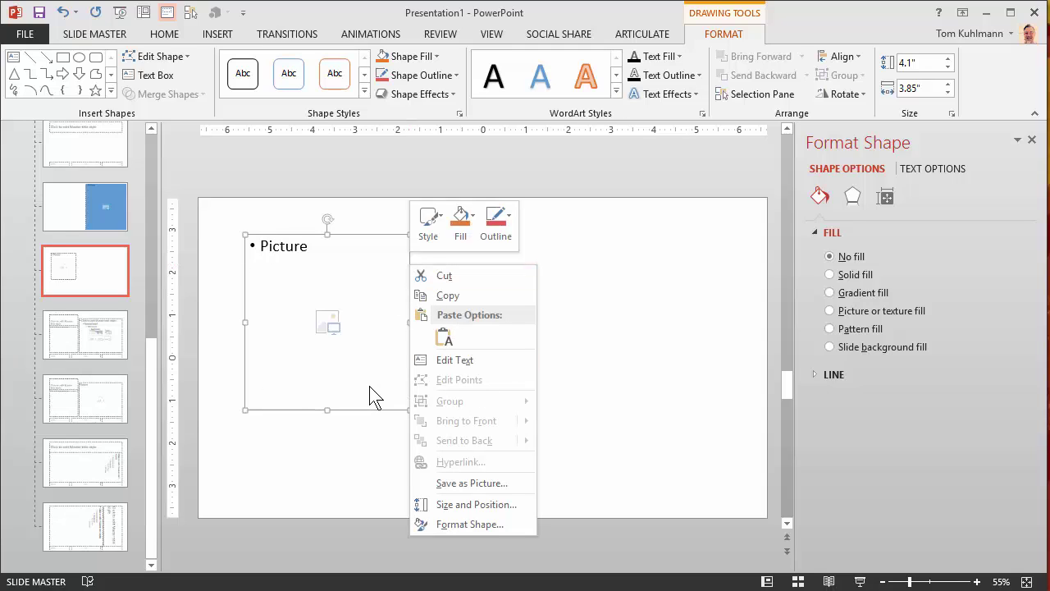
pyautogui.click(349, 237)
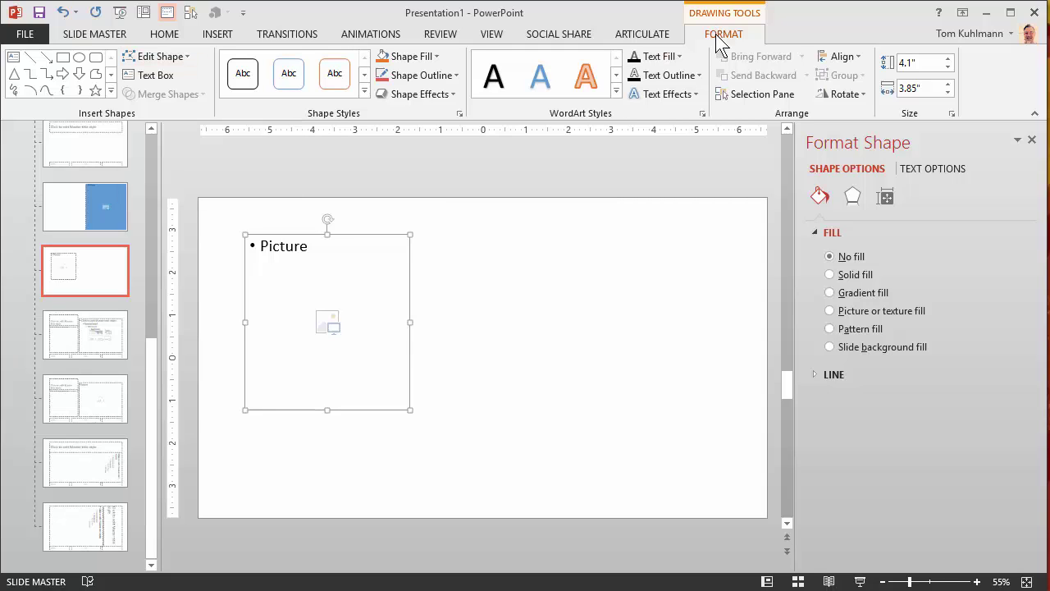
pyautogui.click(185, 58)
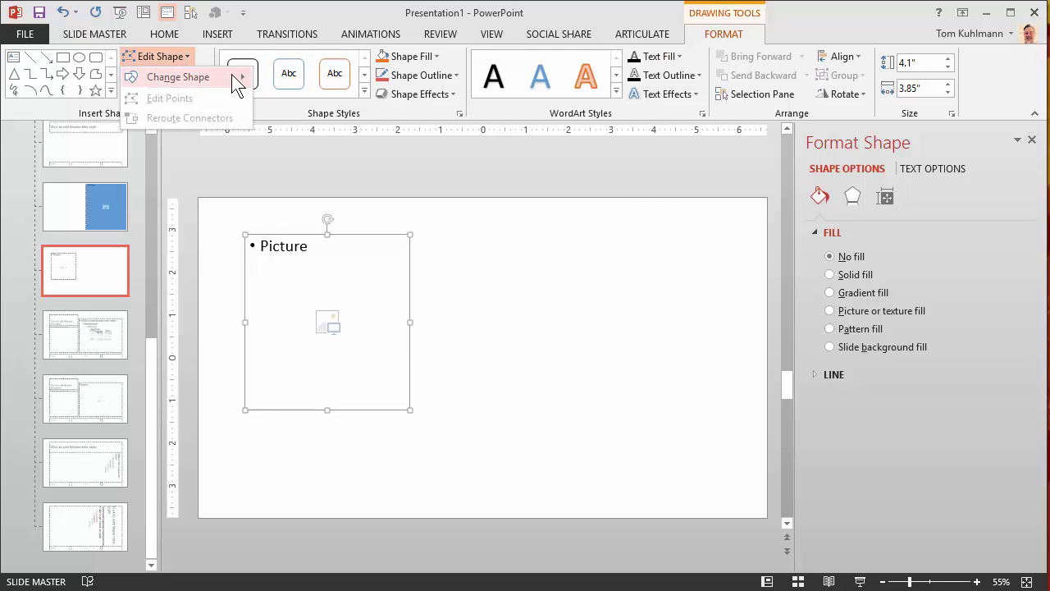
pyautogui.moveTo(232, 75)
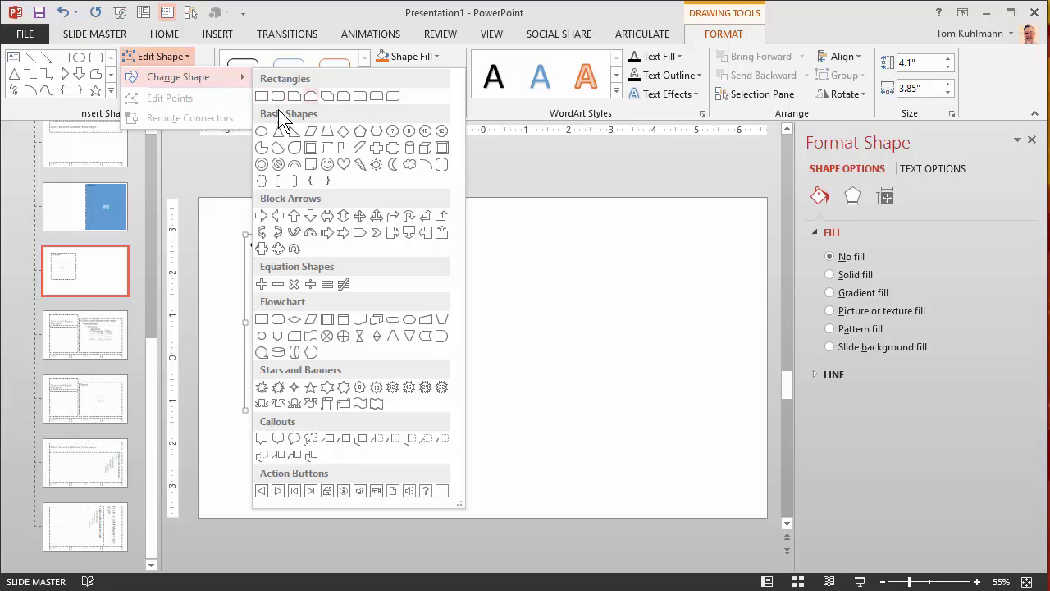
pyautogui.click(262, 96)
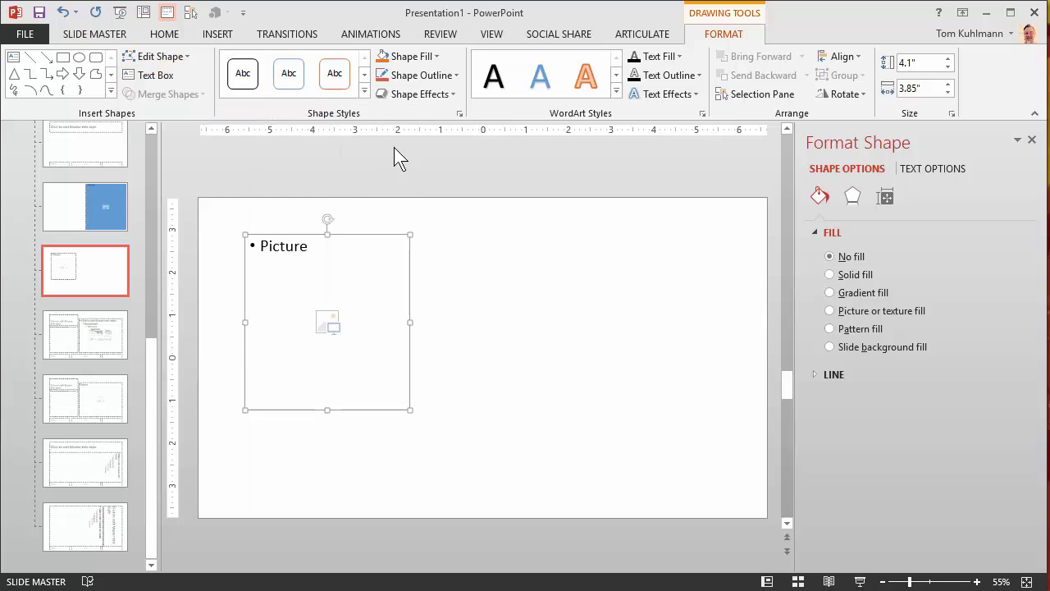
# - With Edit Points, pull the placeholder's top-right corner out into a right-pointing tip
pyautogui.rightClick(409, 269)
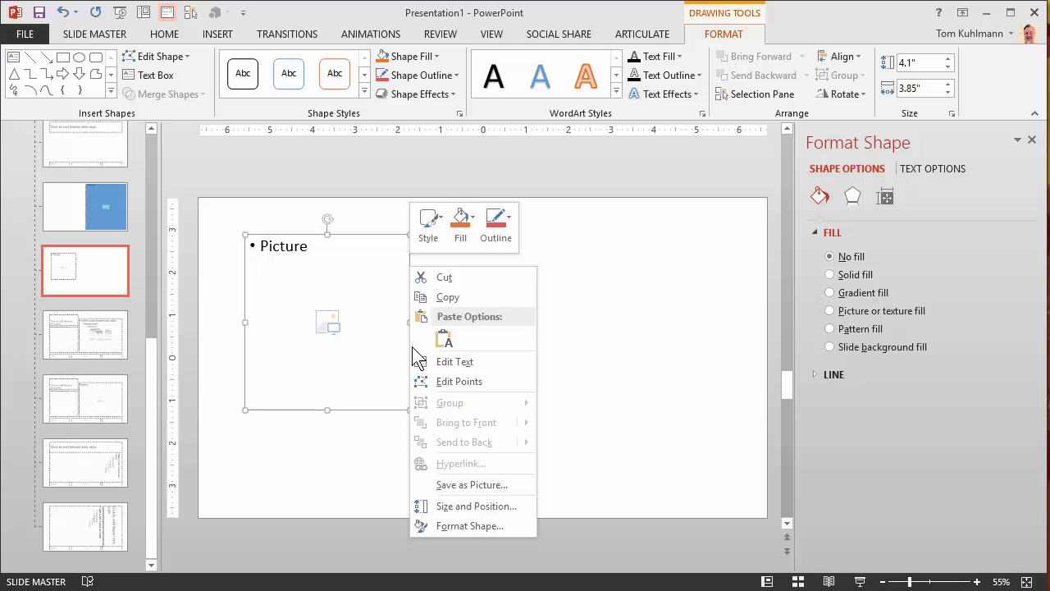
pyautogui.click(445, 381)
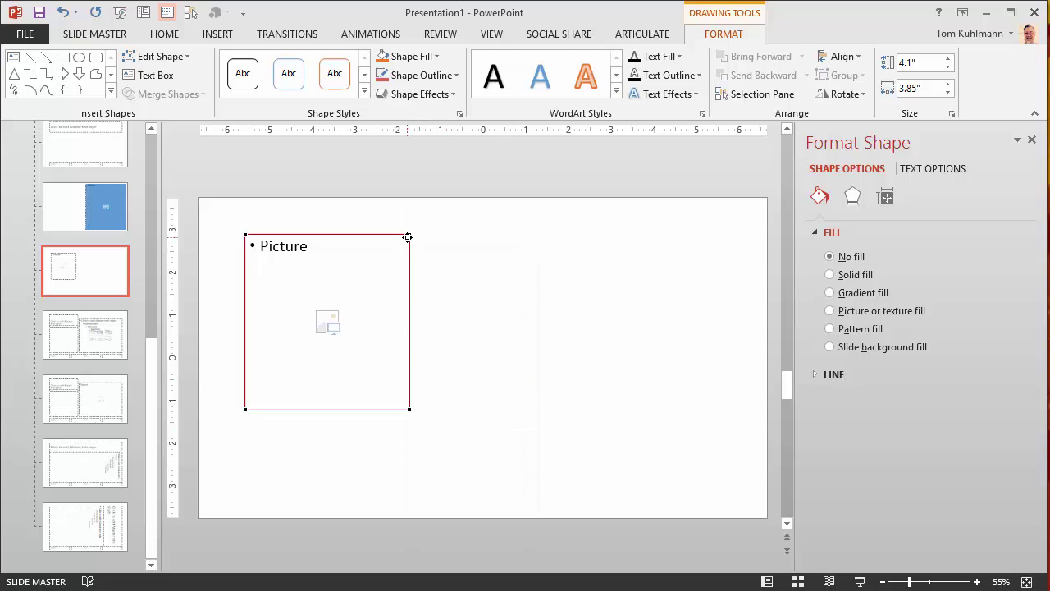
pyautogui.moveTo(409, 233); pyautogui.dragTo(607, 317)
pyautogui.click(244, 408)
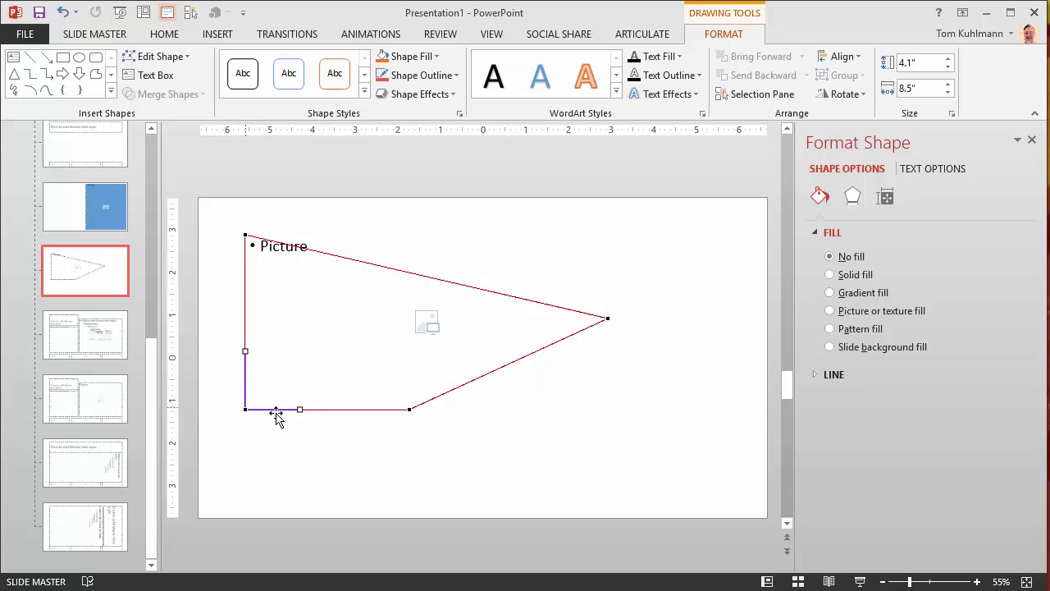
pyautogui.moveTo(297, 409); pyautogui.dragTo(301, 325)
pyautogui.hotkey('ctrl', 'z')
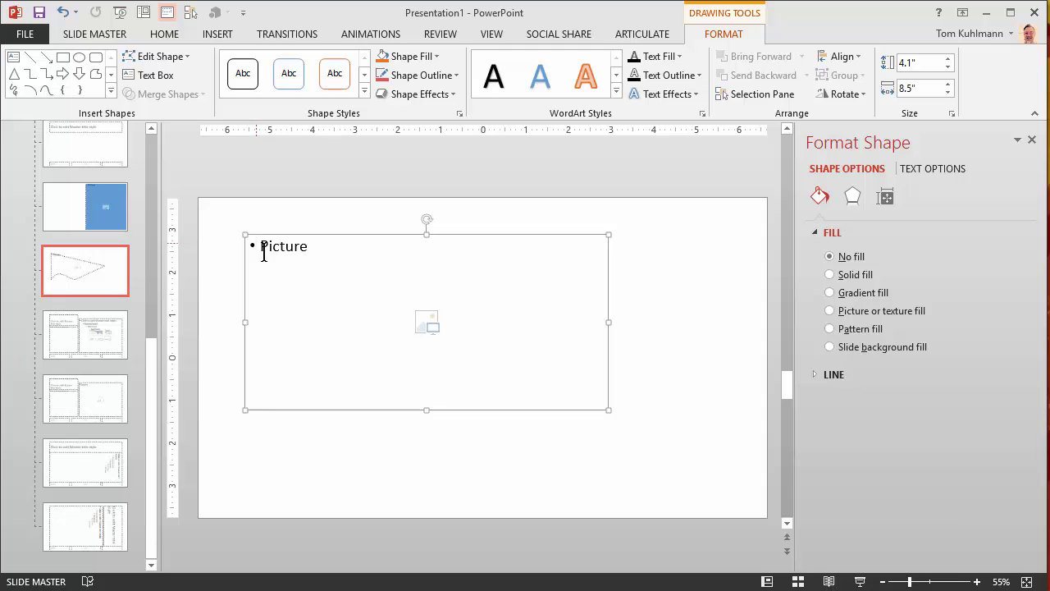
pyautogui.click(545, 475)
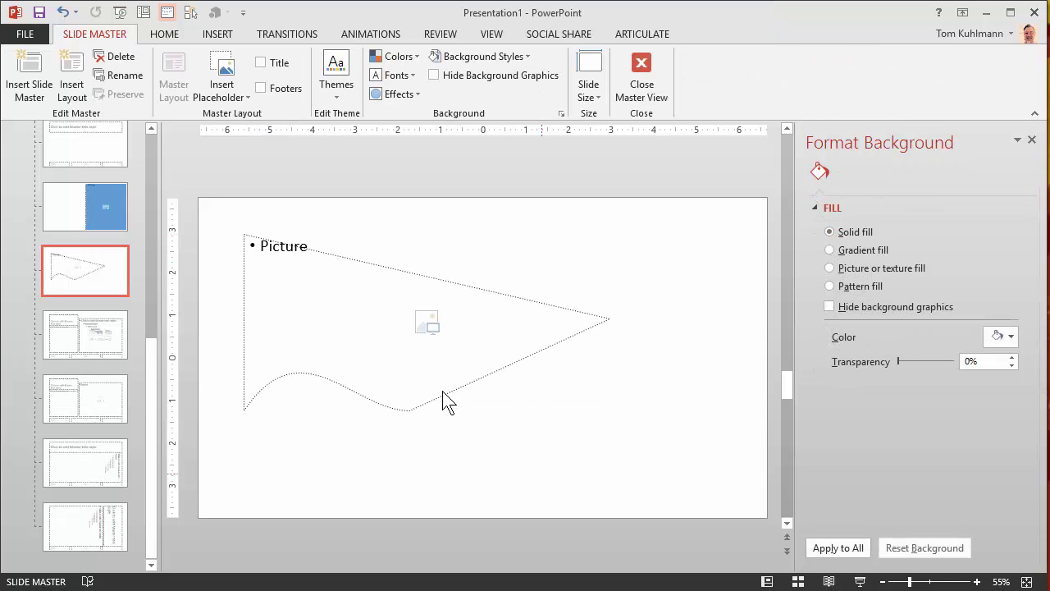
# - Edit the placeholder's points again to bend its top edge down into a curve
pyautogui.click(372, 268)
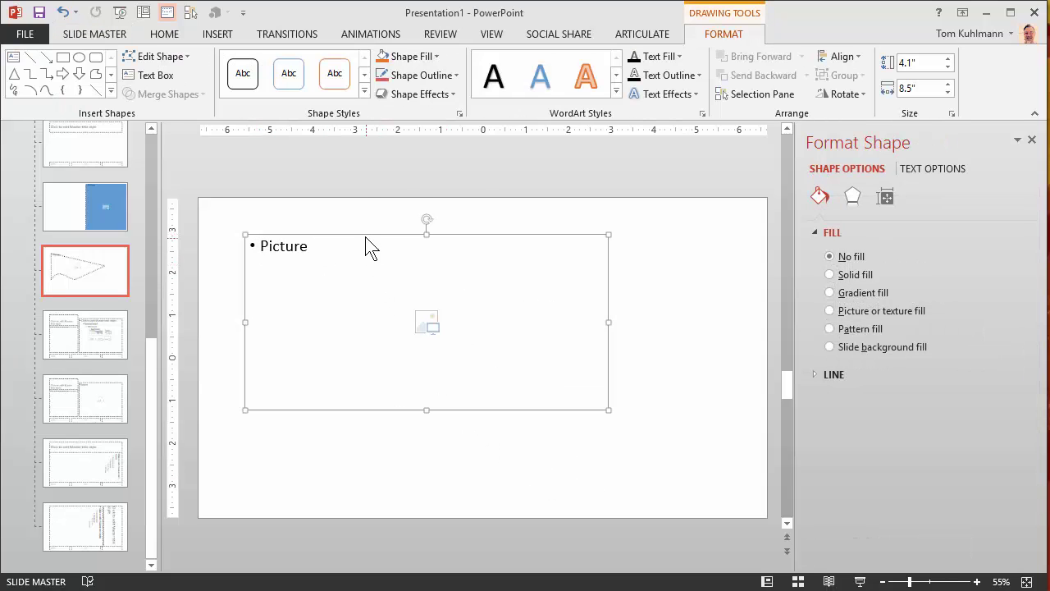
pyautogui.rightClick(367, 237)
pyautogui.click(416, 352)
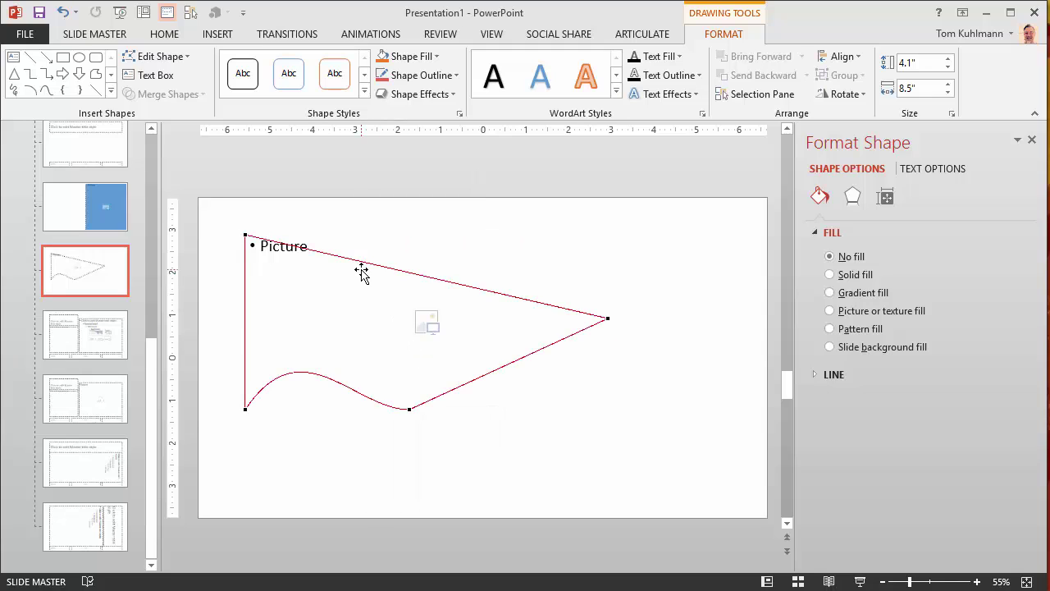
pyautogui.click(247, 236)
pyautogui.moveTo(367, 262); pyautogui.dragTo(354, 345)
pyautogui.click(610, 475)
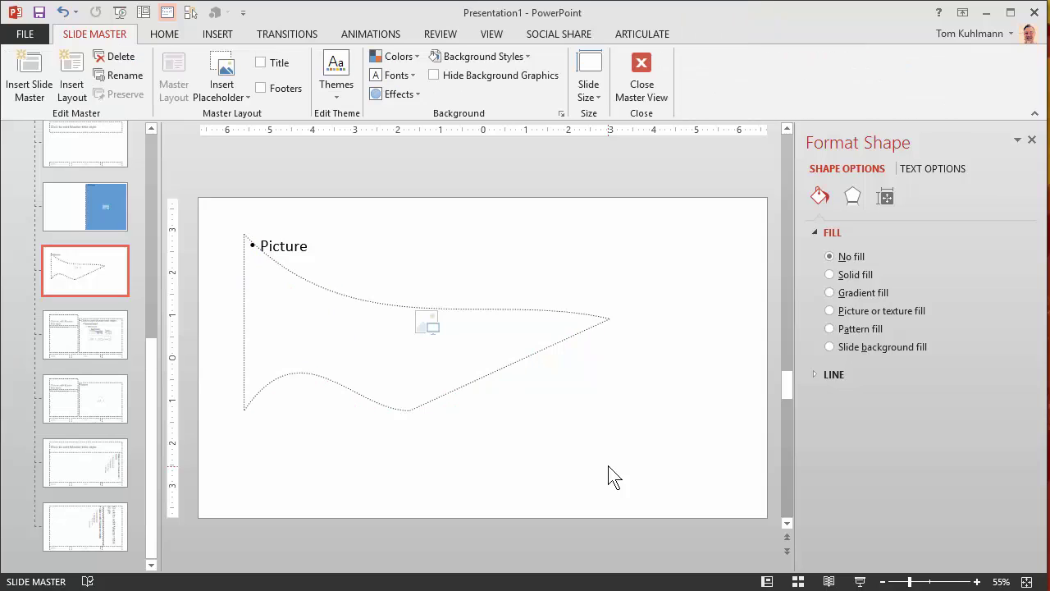
# - Apply the 1_Blank wavy layout to slide 3 and delete the old map picture
pyautogui.click(640, 78)
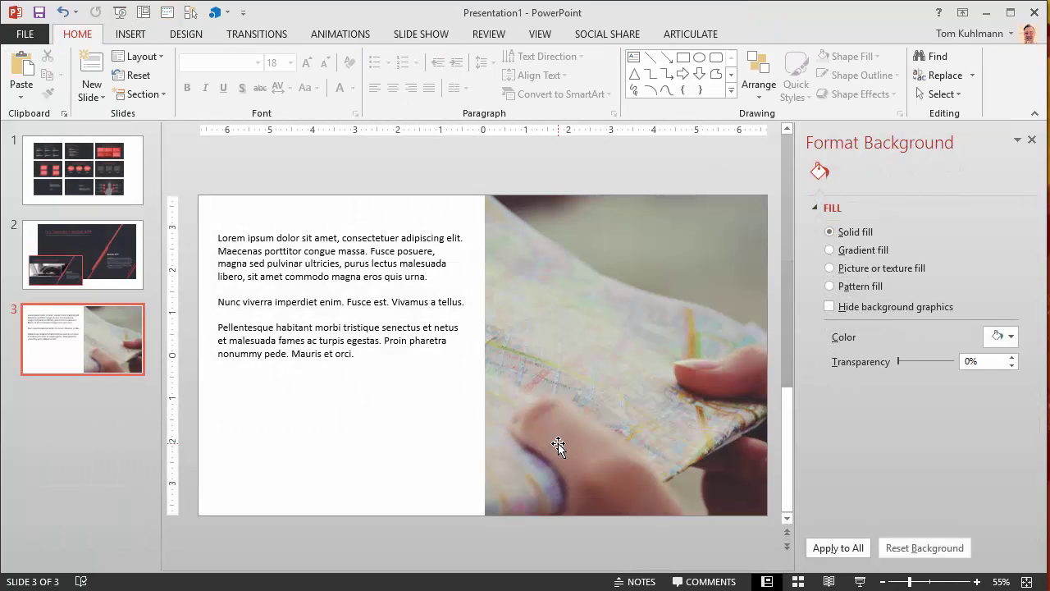
pyautogui.click(158, 56)
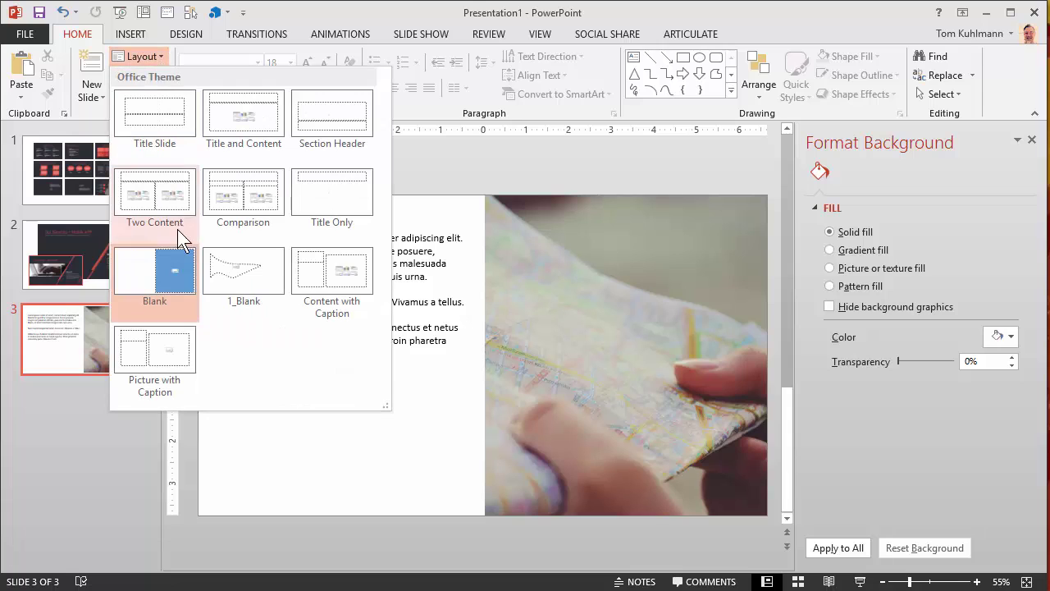
pyautogui.click(244, 271)
pyautogui.click(470, 370)
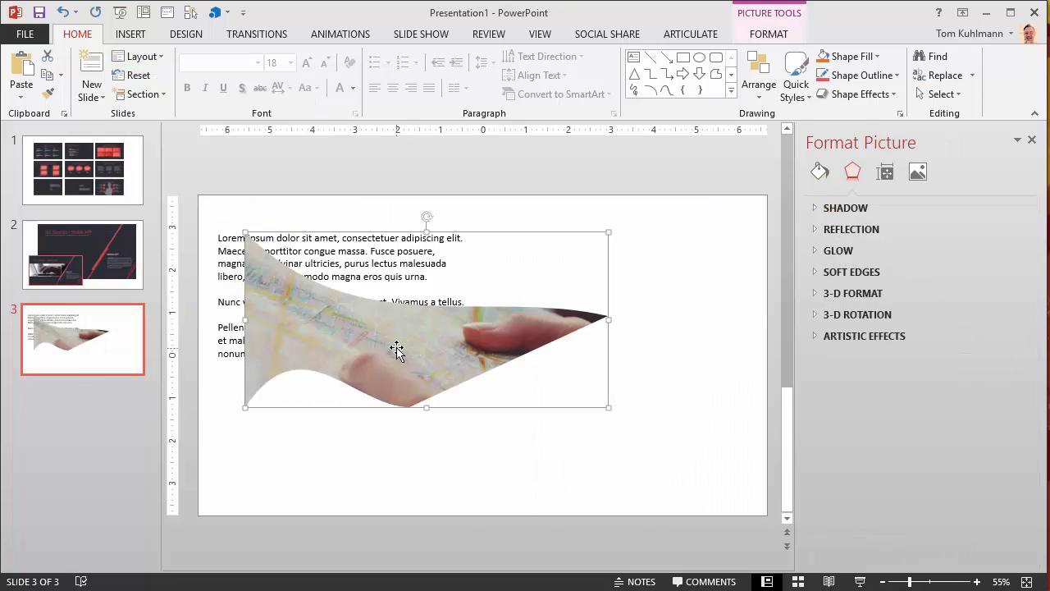
pyautogui.press('Delete')
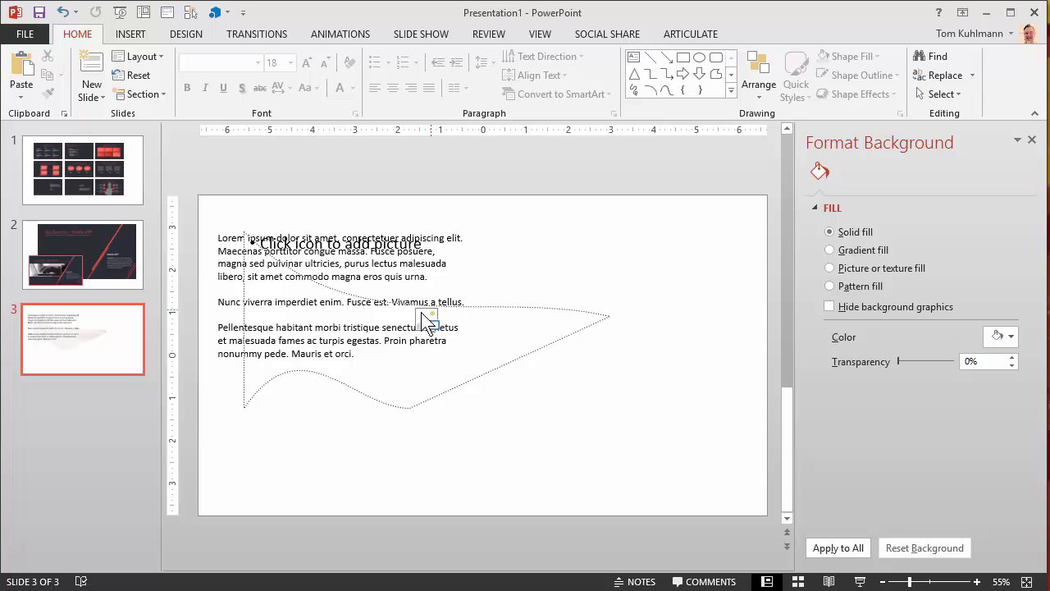
# - Move the empty wave placeholder to the lower right and fill it with the map photo
pyautogui.moveTo(444, 318)
pyautogui.mouseDown()
pyautogui.moveTo(516, 389)
pyautogui.moveTo(590, 425)
pyautogui.mouseUp()
pyautogui.click(582, 429)
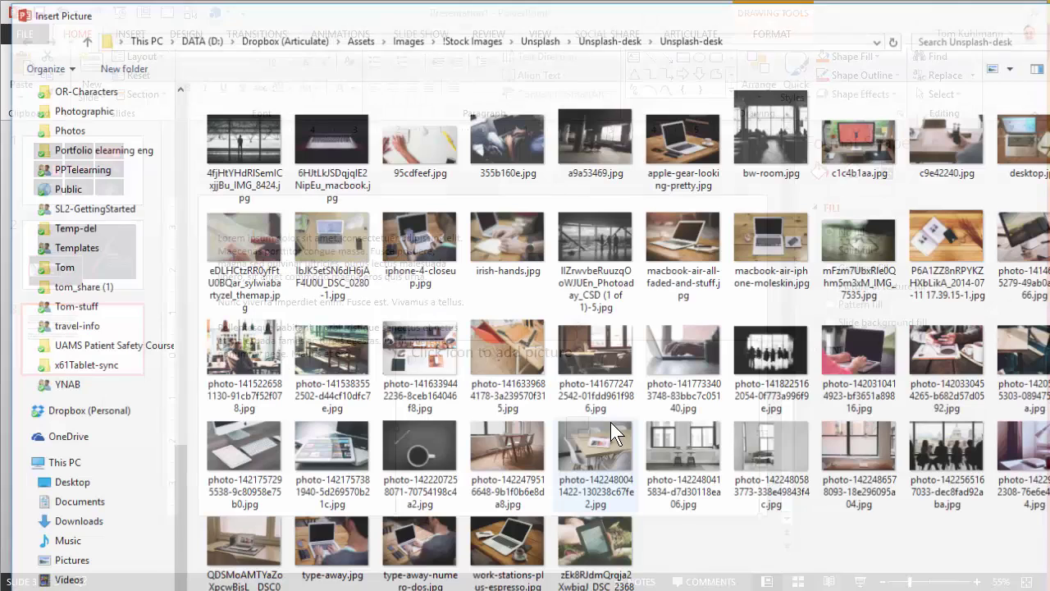
pyautogui.click(241, 246)
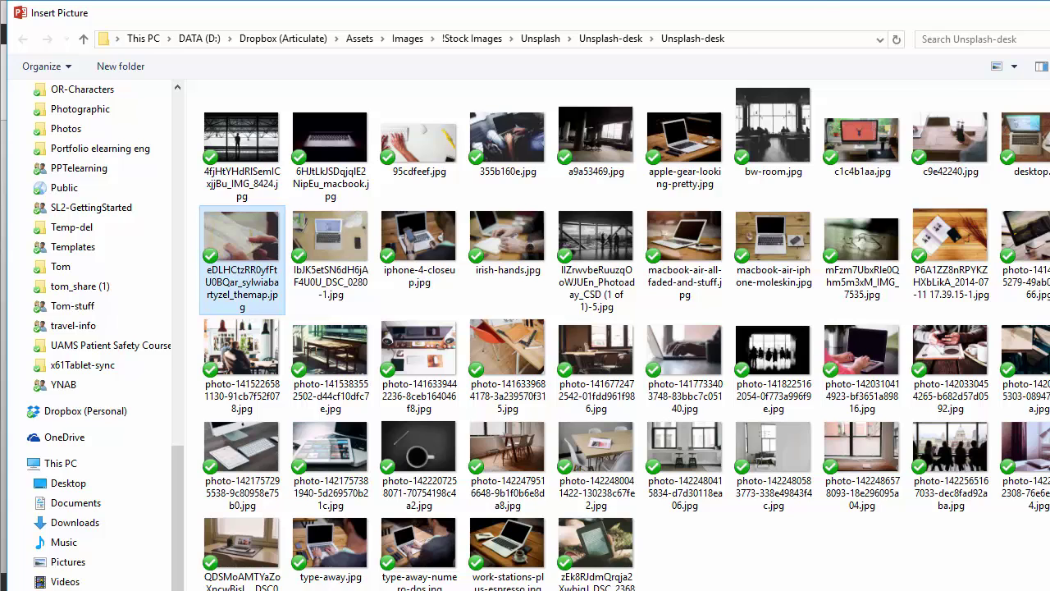
pyautogui.doubleClick(241, 246)
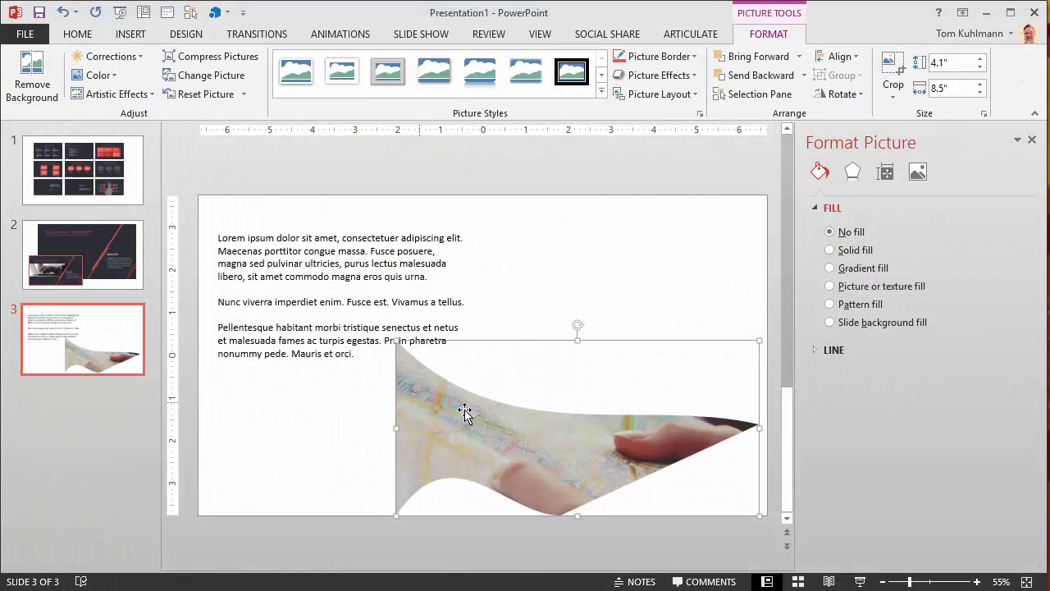